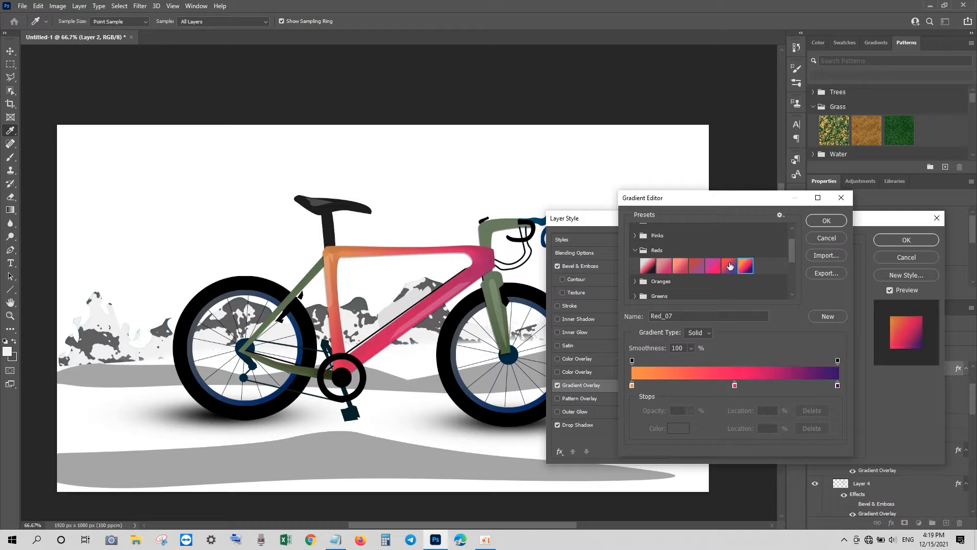
Apply the Red_07 preset to the gradient overlay of the bicycle's main frame.
left_click(820, 221)
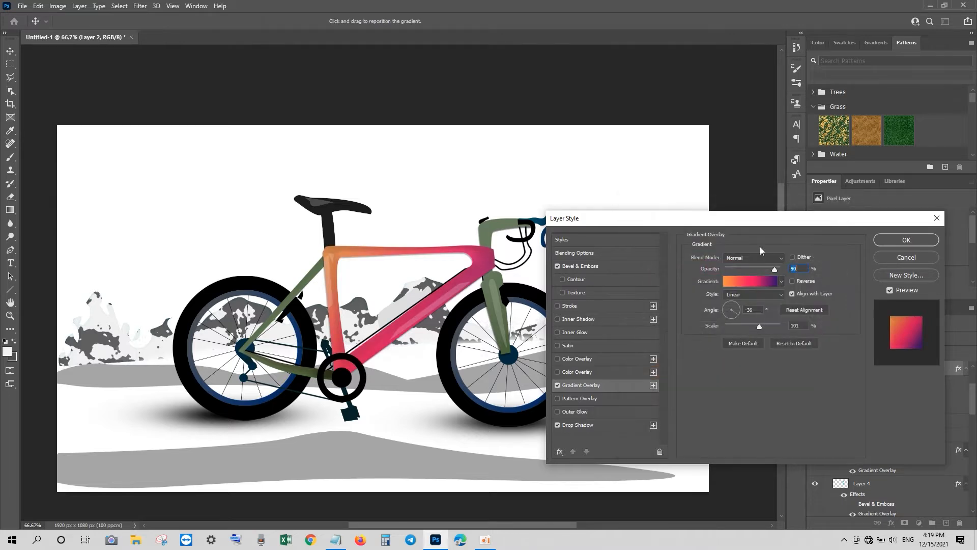
left_click(906, 239)
Change the gradient overlay of the front fork and handlebar stem on Layer 4 to the Red_07 preset.
left_click(875, 471)
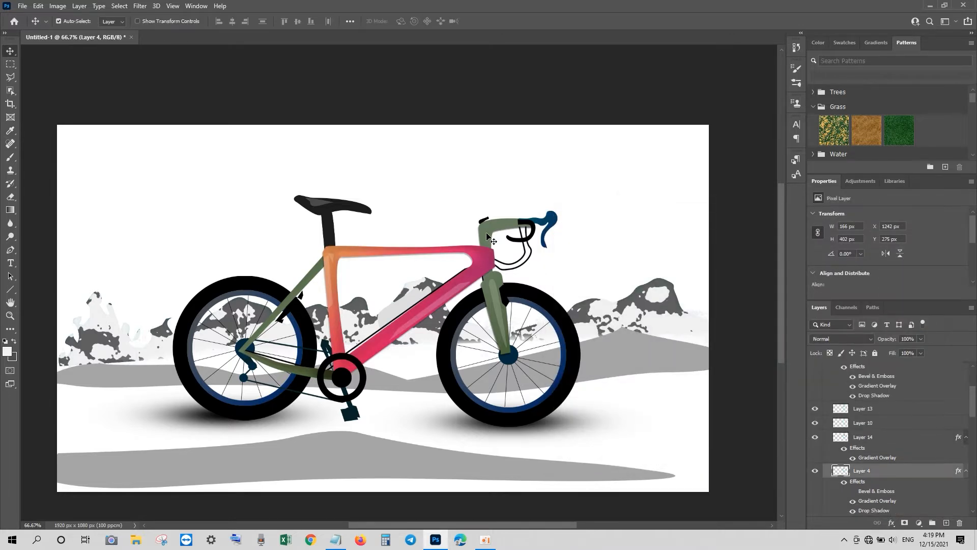
double_click(878, 501)
left_click(738, 268)
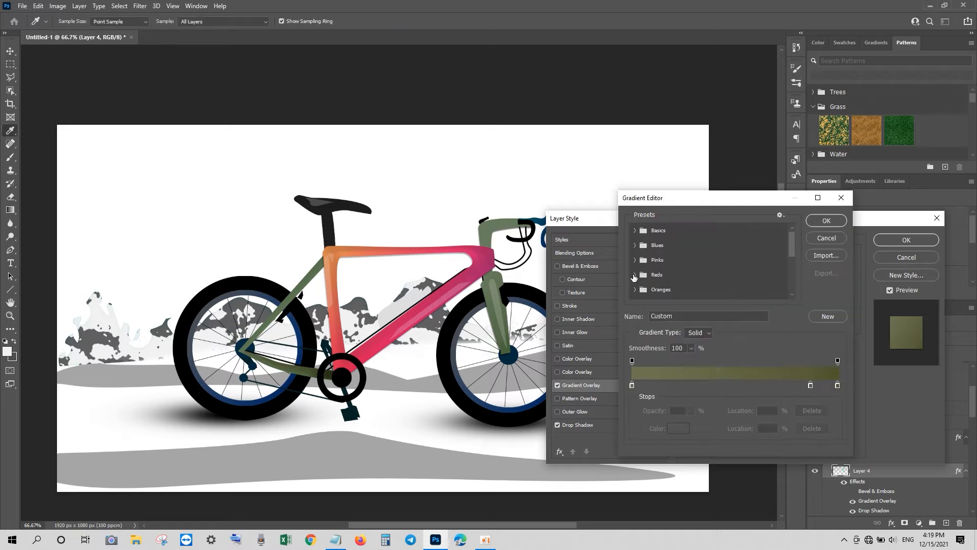
left_click(746, 274)
left_click(826, 220)
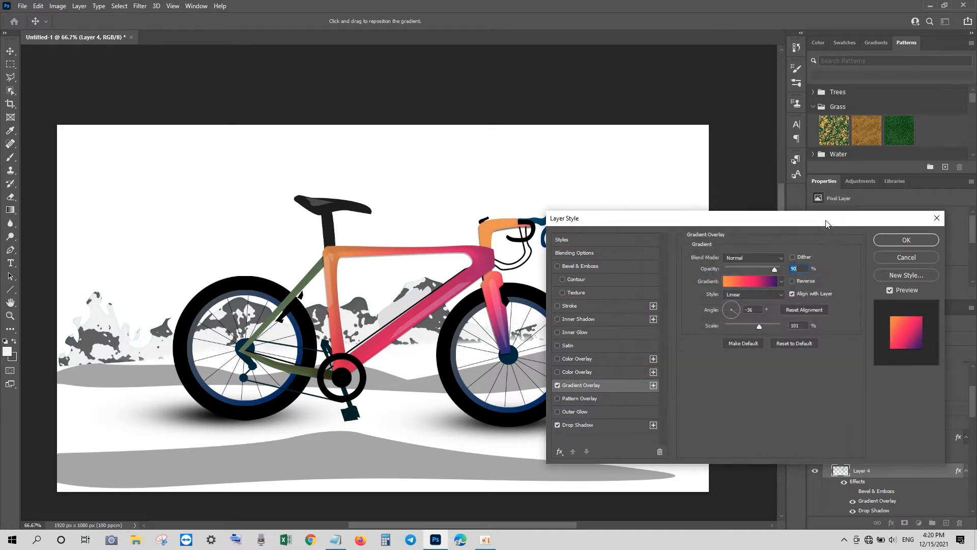
left_click(906, 239)
Change the gradient overlay of the rear stays on Layer 3 to the Red_07 preset.
key("v")
left_click(309, 283)
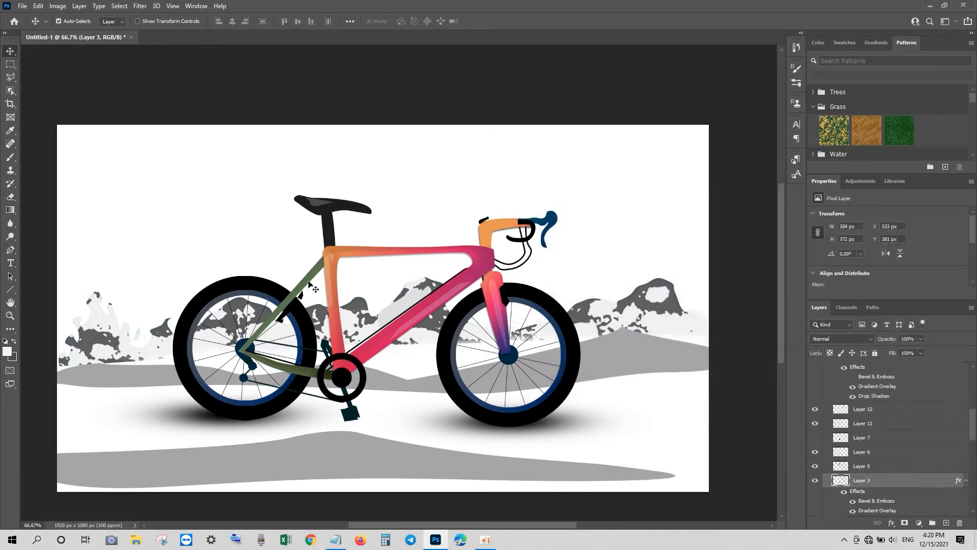
double_click(879, 511)
left_click(738, 268)
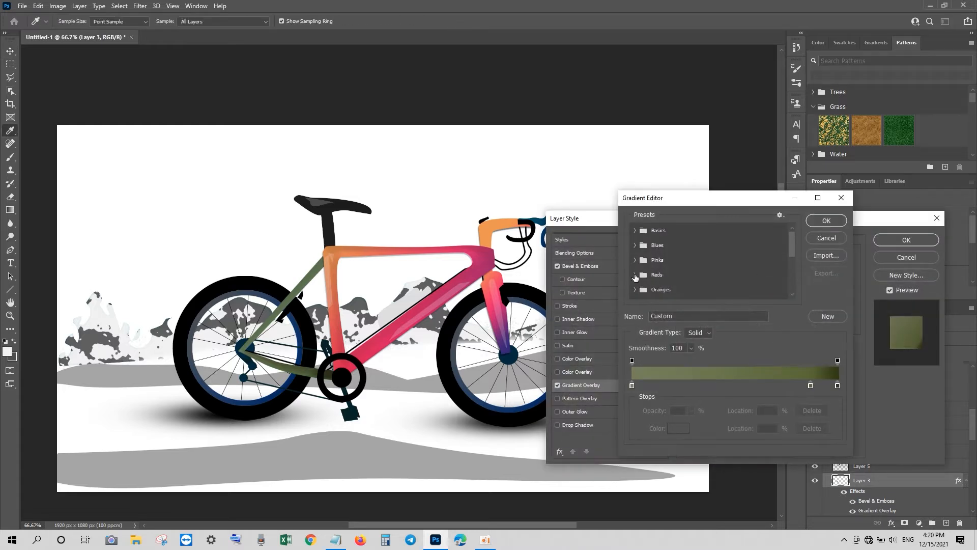
left_click(635, 275)
left_click(739, 291)
left_click(826, 220)
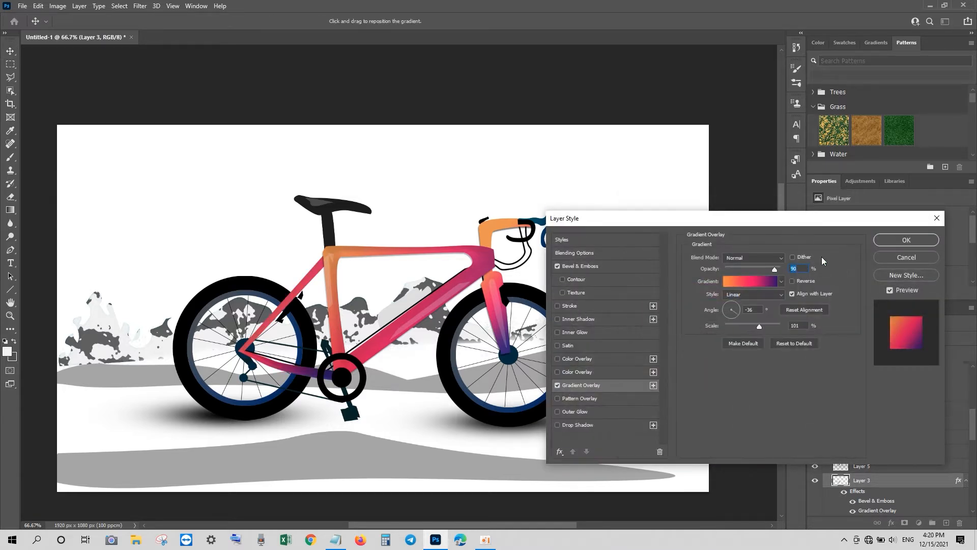
left_click(907, 240)
Set the brake lever's gradient overlay on Layer 14 to the Red_07 preset and hide that overlay effect.
key("v")
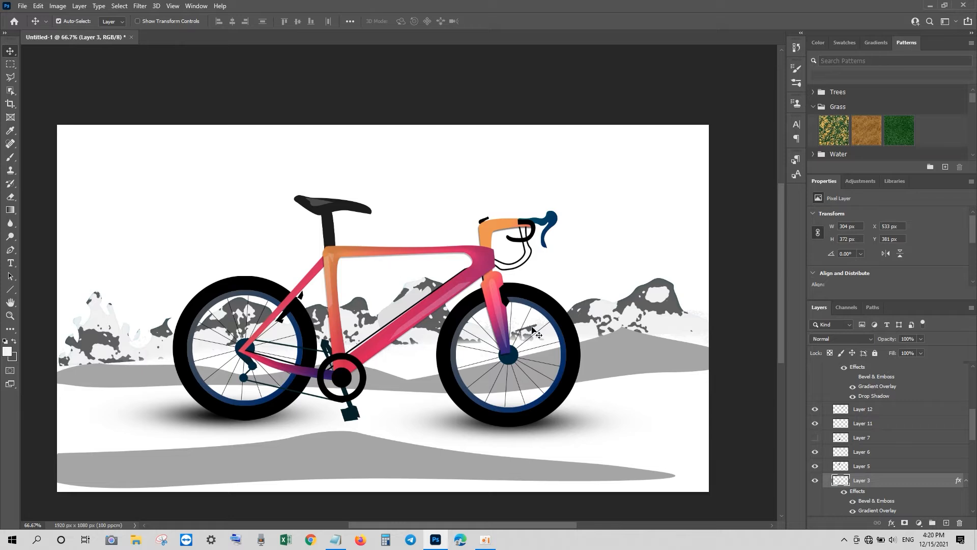
left_click(555, 221)
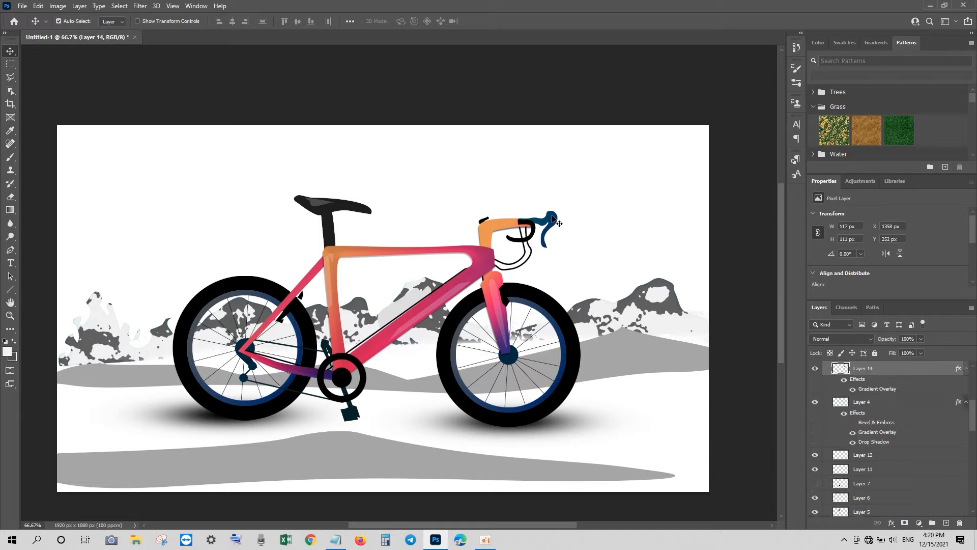
double_click(881, 388)
left_click(733, 290)
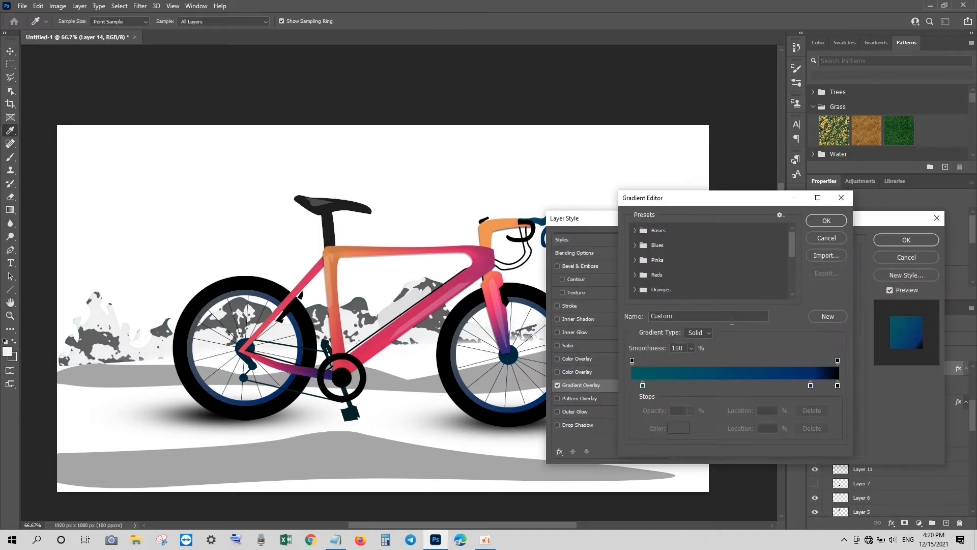
left_click(634, 274)
left_click(745, 290)
left_click(648, 289)
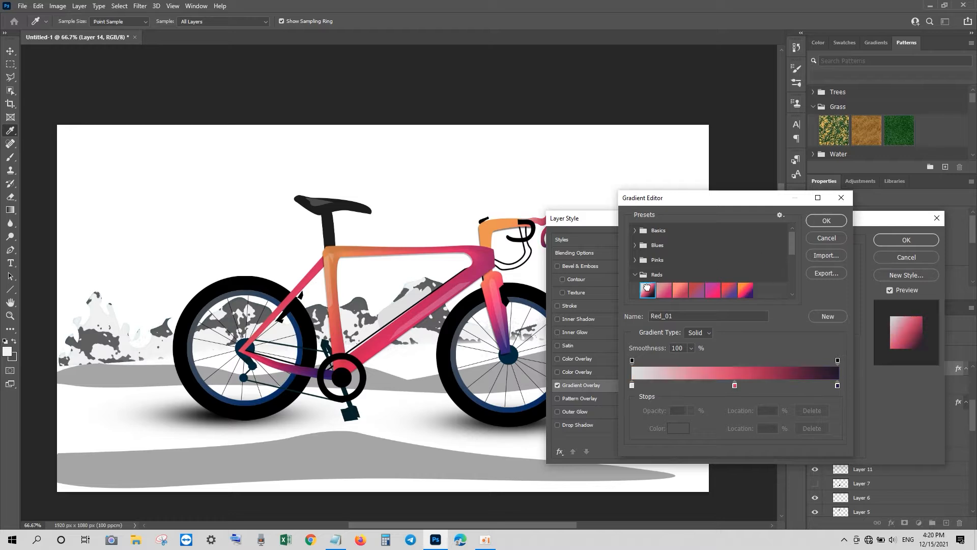
left_click(745, 289)
left_click(837, 220)
left_click(902, 242)
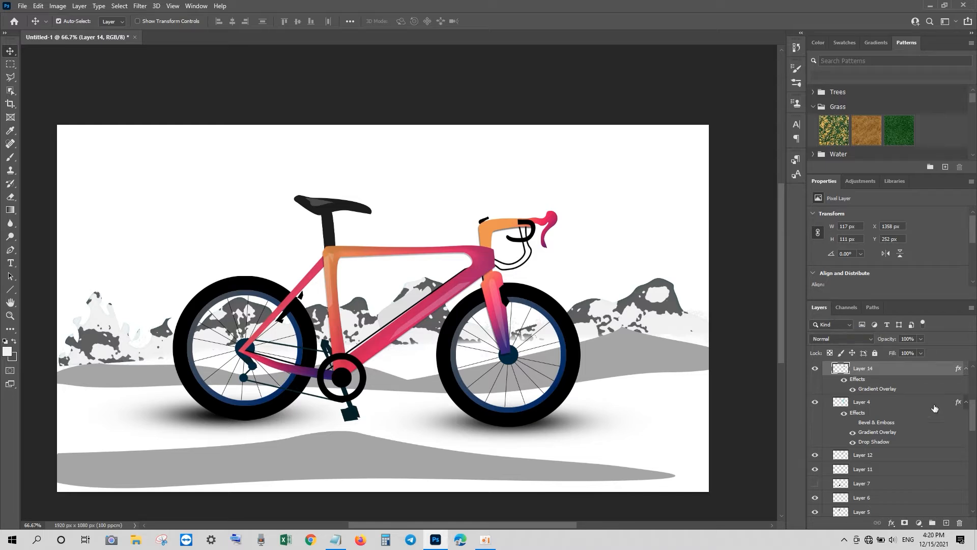
left_click(853, 389)
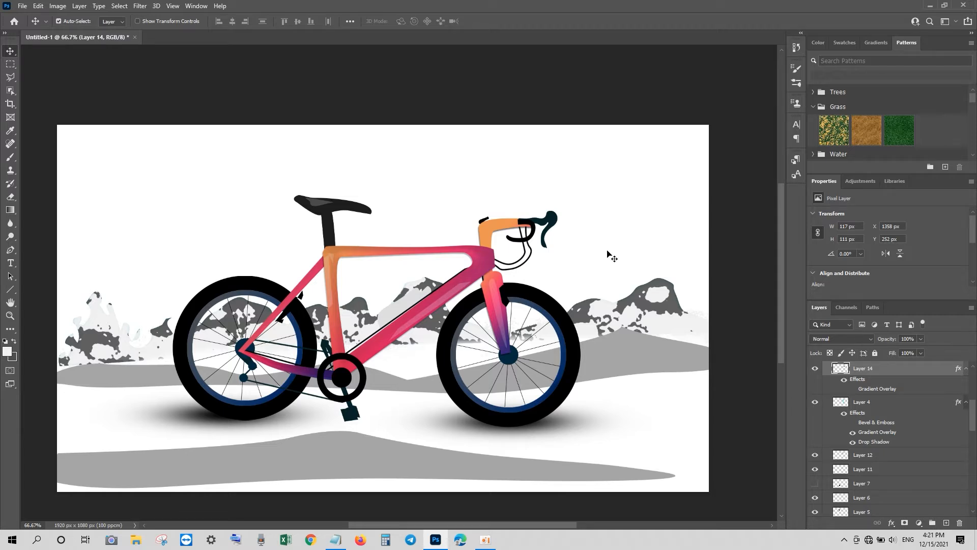
Draw a closed bird silhouette with the Pen tool in the sky above the rear wheel and convert it to a selection.
left_click(10, 250)
left_click(150, 170)
left_click(171, 171)
left_click(189, 155)
left_click(197, 167)
left_click(213, 153)
left_click(225, 164)
left_click_drag(243, 168, 155, 175)
left_click(150, 170)
key("ctrl+Return")
Fill the bird selection with the dark gray background colour on a new layer and deselect it.
left_click(946, 522)
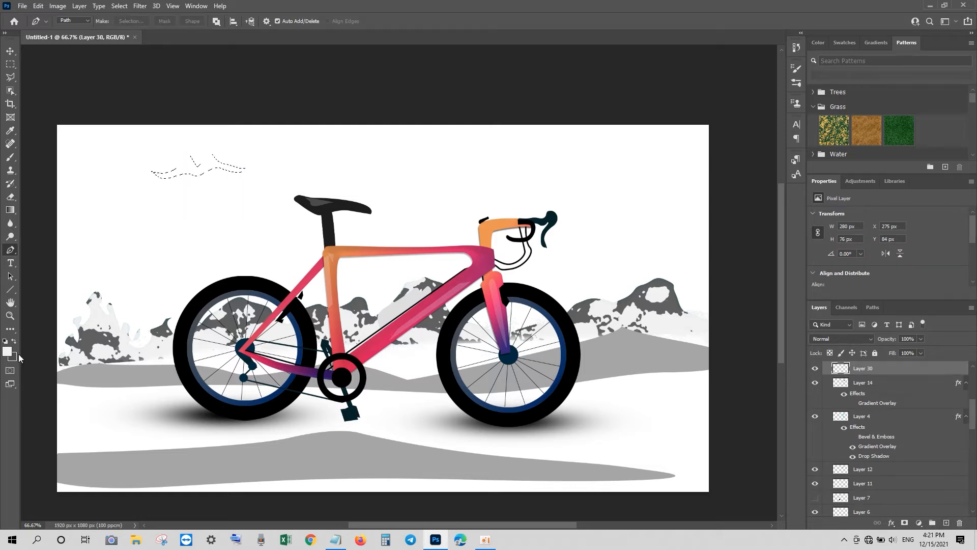
key("ctrl+BackSpace")
key("ctrl+d")
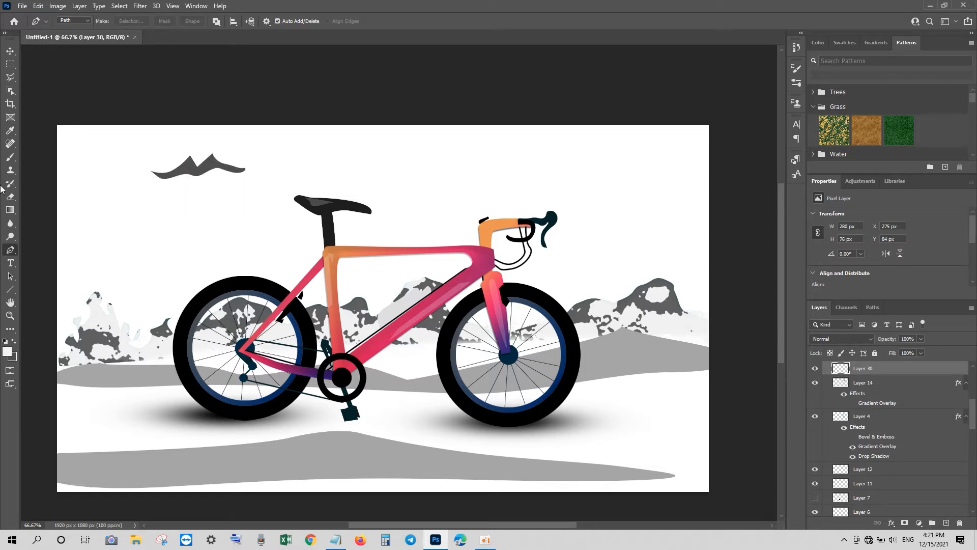
Scale the bird down to about 83 × 23 px and move it to the upper right of the sky.
left_click(10, 52)
key("ctrl+t")
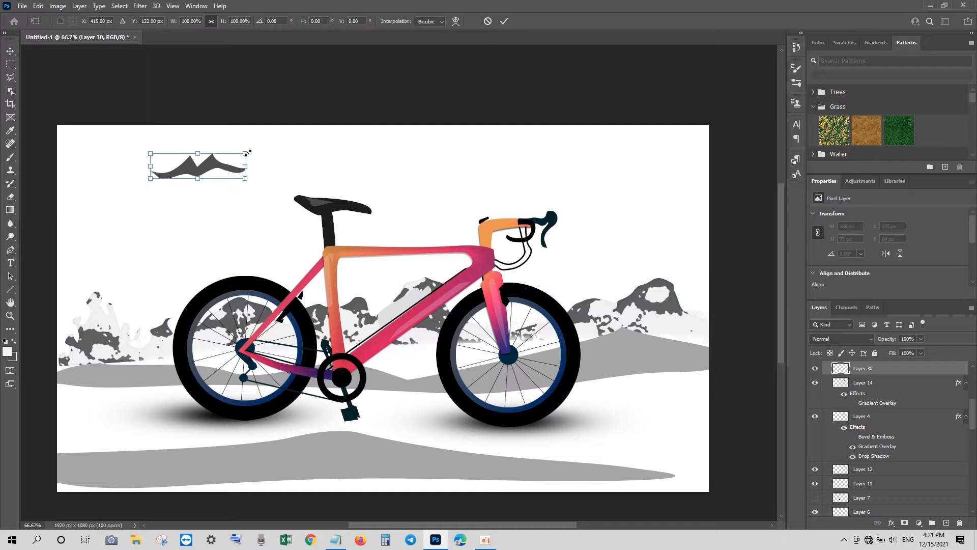
left_click_drag(248, 153, 622, 148)
key("Return")
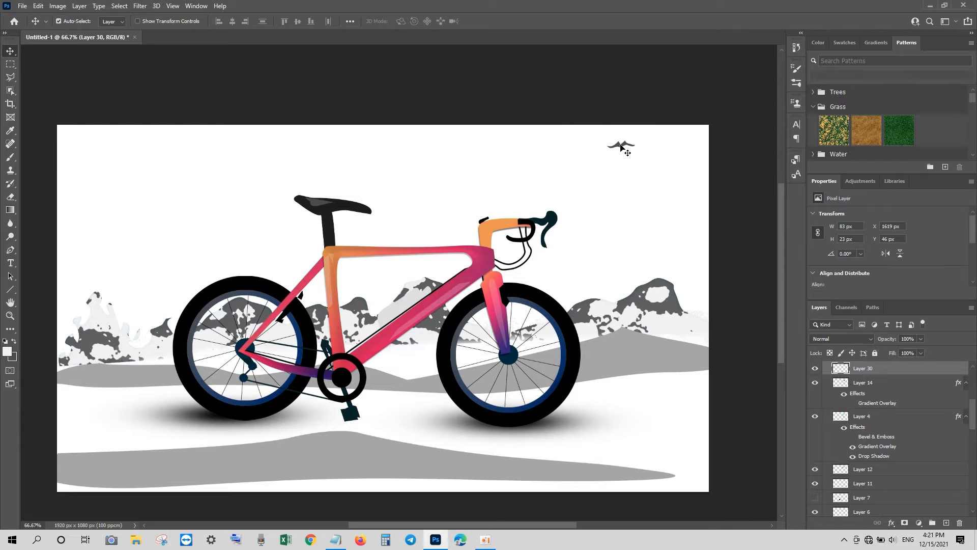
Duplicate the bird repeatedly to form two diagonal flocks, one above the handlebar and a denser one above the frame.
left_click_drag(621, 148, 516, 185)
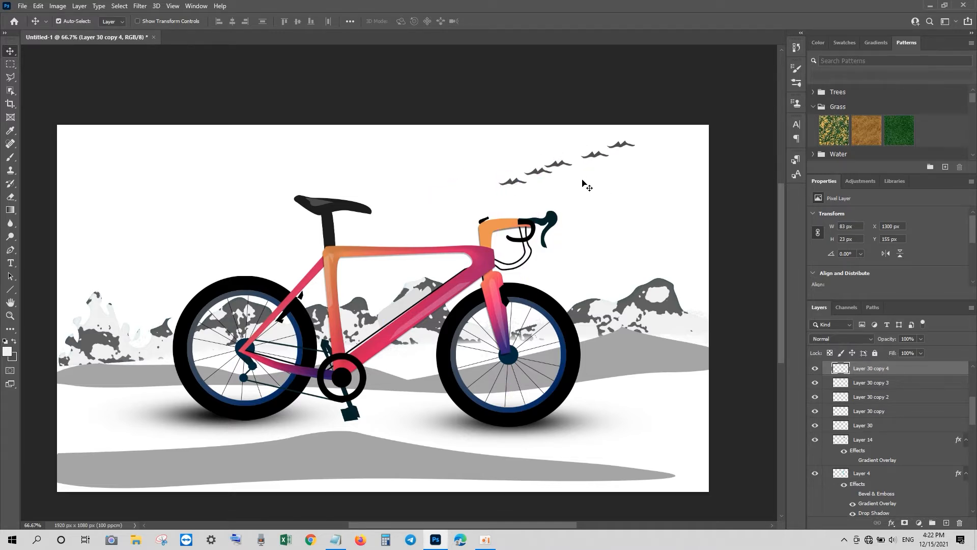
left_click_drag(601, 159, 385, 168)
left_click(434, 149, "shift")
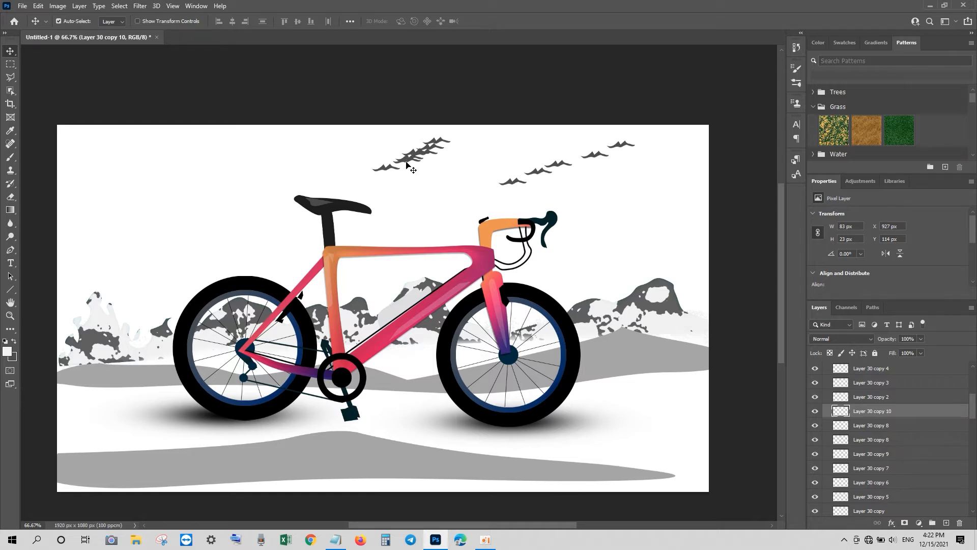
Copy one bird from the dense flock to the sky above the rear wheel and rotate it so it tilts upward.
left_click_drag(405, 161, 189, 137)
key("ctrl+t")
key("Return")
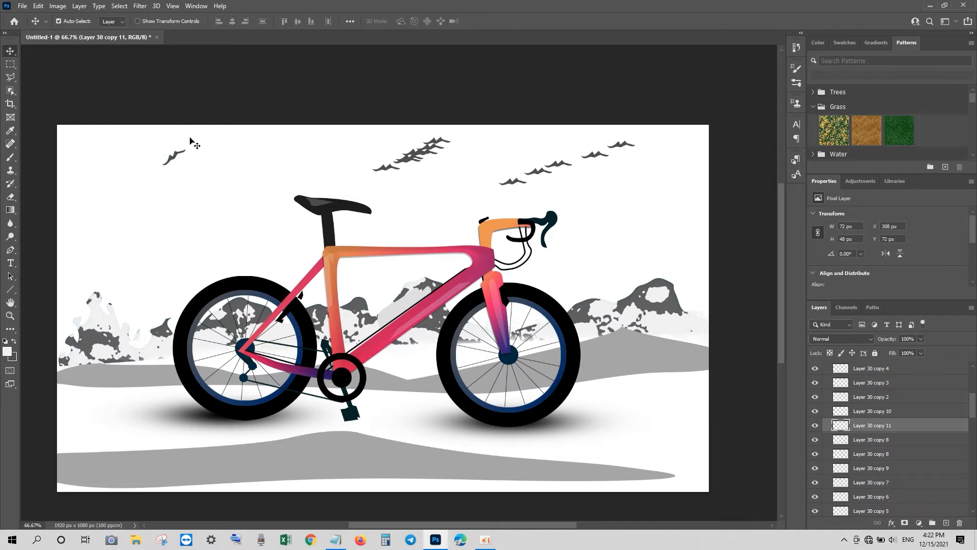
Duplicate the tilted bird, place the copy beside it and rotate it so it tilts downward.
key("ctrl+j")
key("ctrl+t")
left_click_drag(191, 138, 216, 170)
key("Return")
left_click(185, 203)
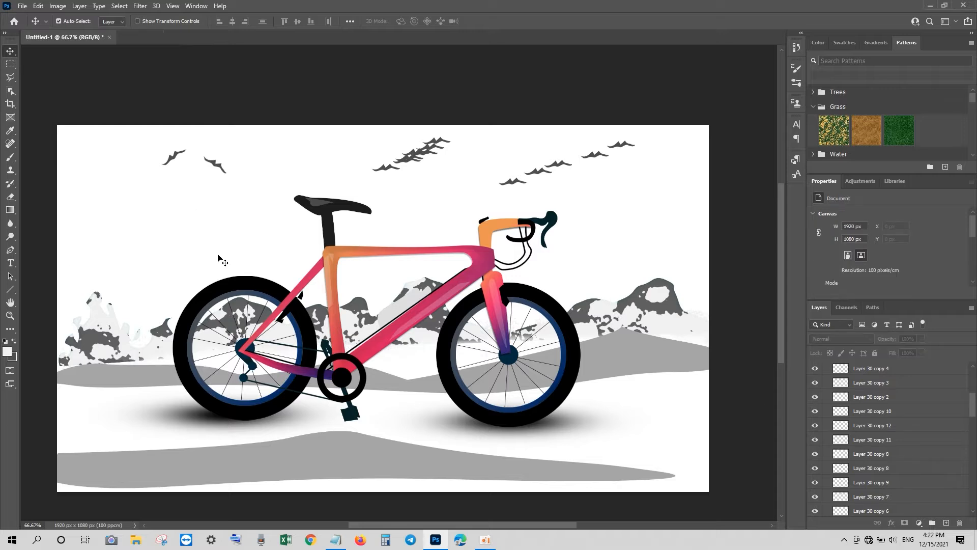
Add a new empty layer at the bottom of the layer stack.
left_click_drag(973, 397, 975, 507)
left_click(868, 510)
left_click(946, 523)
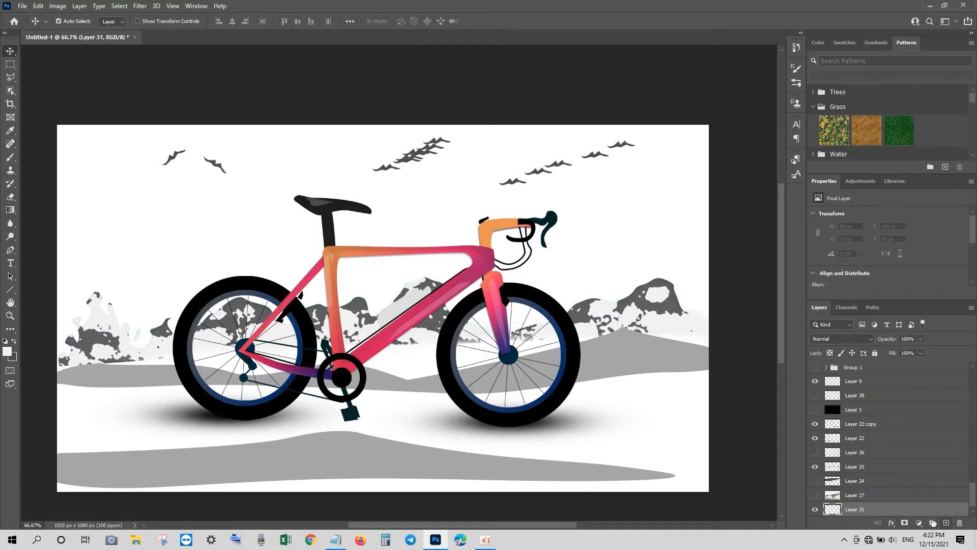
Fill the new layer with a vertical linear Blue_03 gradient running from just above the canvas down to the bicycle's crank.
left_click(10, 210)
left_click(84, 23)
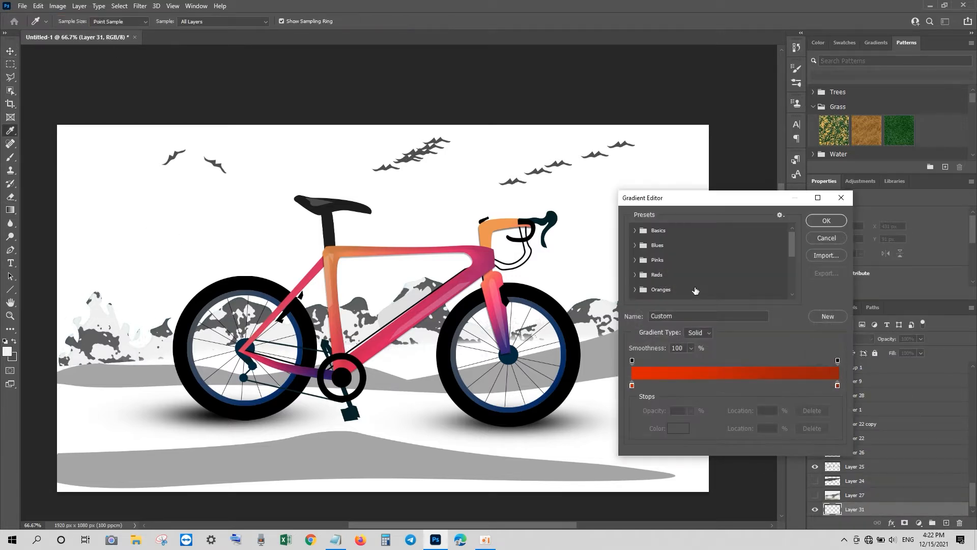
left_click(635, 245)
left_click(679, 260)
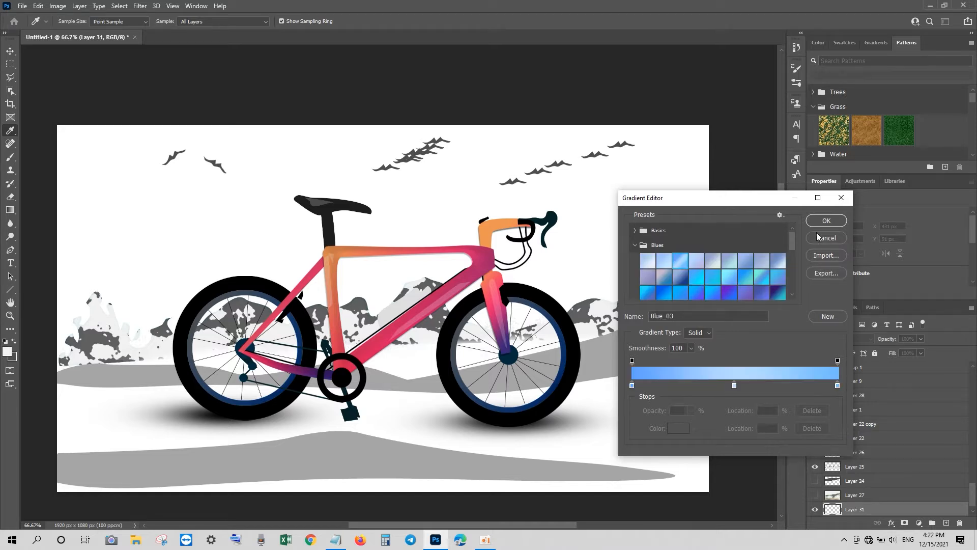
left_click(826, 221)
left_click_drag(405, 483, 405, 200)
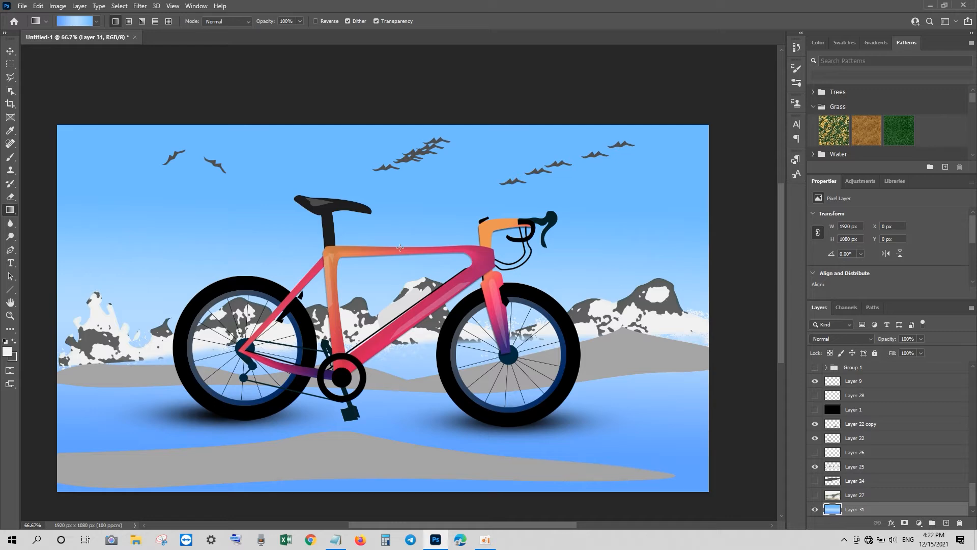
left_click_drag(365, 211, 390, 52)
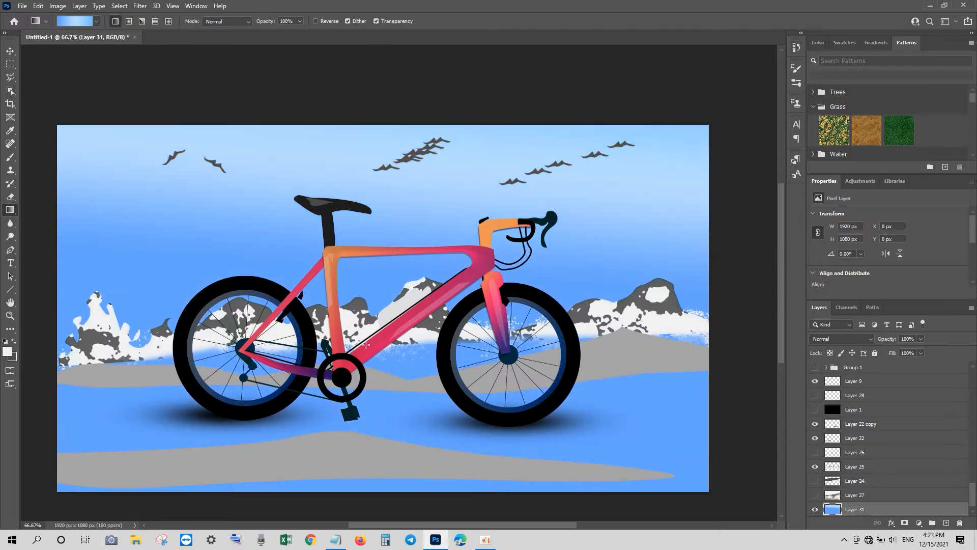
scroll(362, 285, "up", 3)
scroll(433, 291, "down", 5)
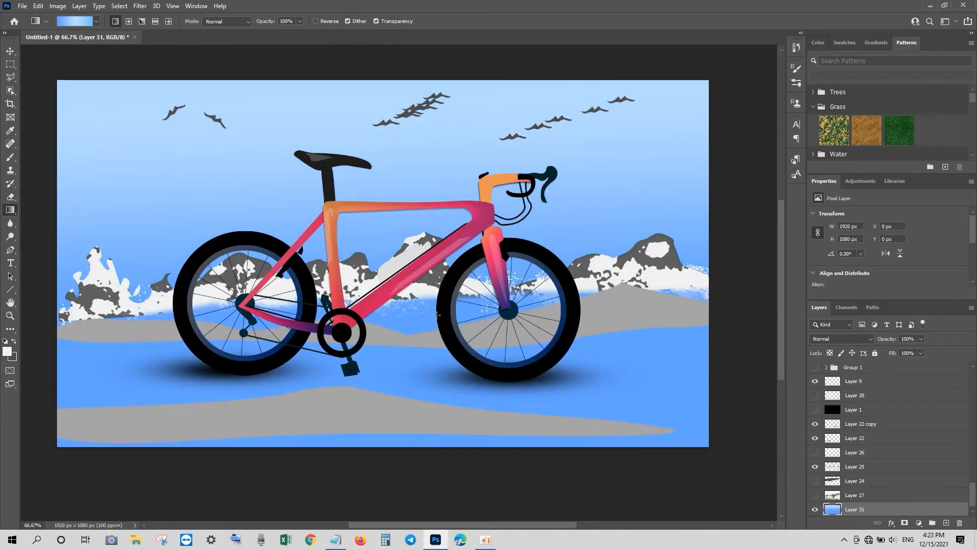
left_click_drag(380, 68, 382, 346)
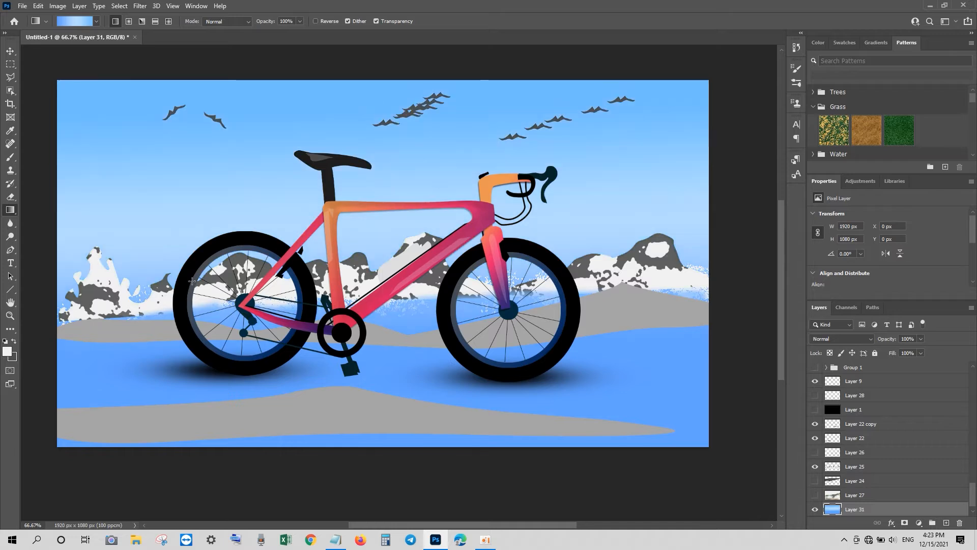
Select the ground area from the base of the mountains to beyond the lower canvas edges with the Polygonal Lasso.
left_click(10, 64)
mouse_move(47, 315)
left_mouse_down()
mouse_move(349, 454)
mouse_move(714, 450)
left_mouse_up()
key("l")
left_click(35, 318)
left_click(245, 290)
left_click(649, 278)
left_click(719, 293)
left_click(731, 363)
left_click(727, 461)
left_click(417, 486)
left_click(30, 447)
left_click(36, 318)
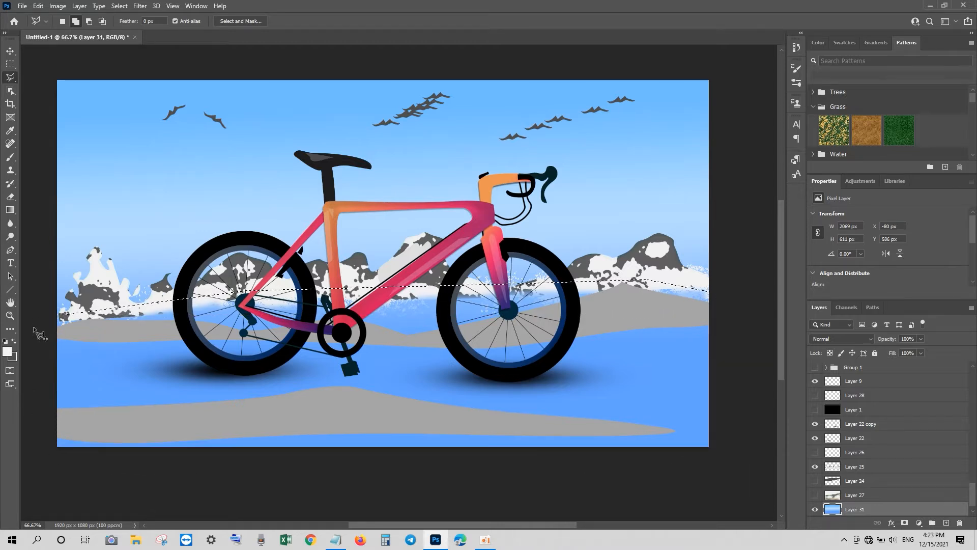
Fill the ground selection with the near-white foreground colour on a new layer and deselect it.
left_click(946, 523)
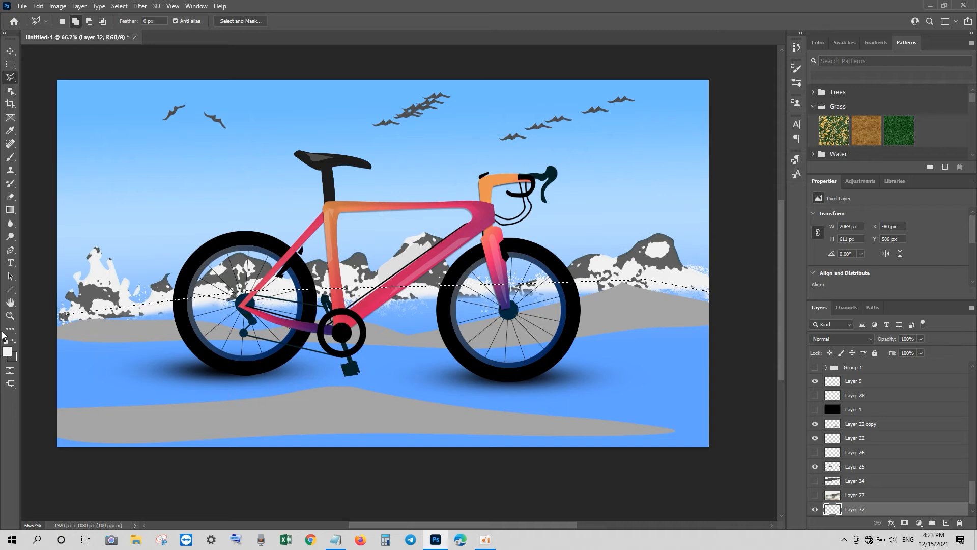
key("alt+BackSpace")
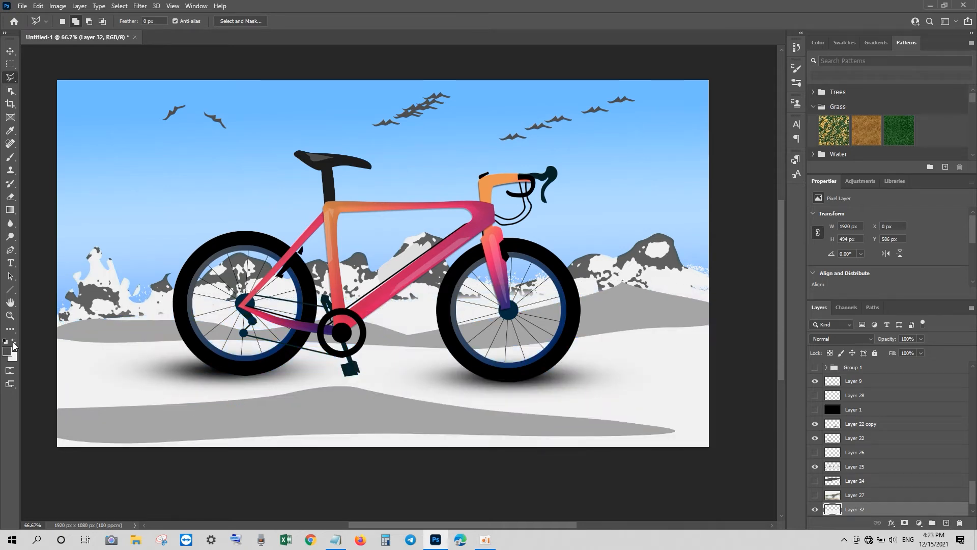
left_click(11, 51)
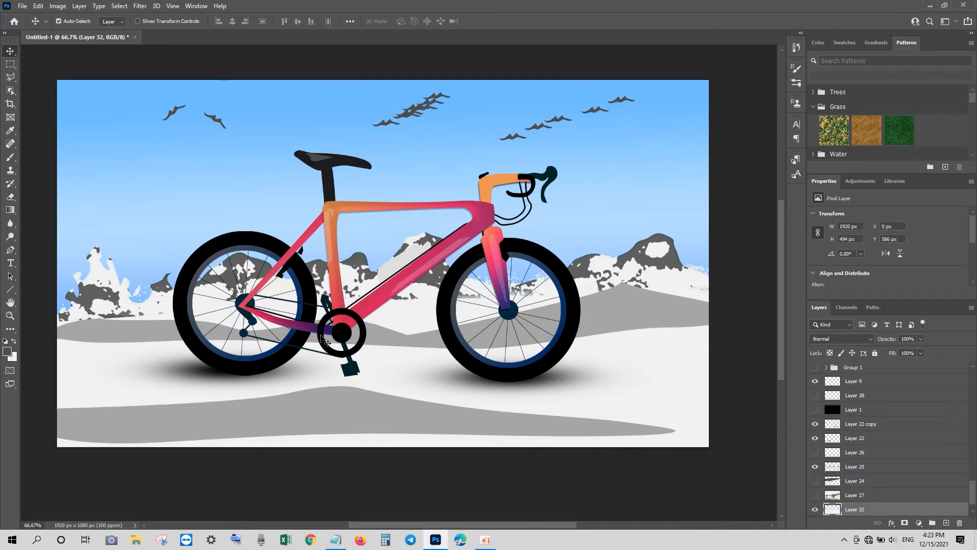
Draw a pine from the Leaf Trees custom shapes, about 465 × 820 px, over the bicycle's rear wheel.
left_click(139, 5)
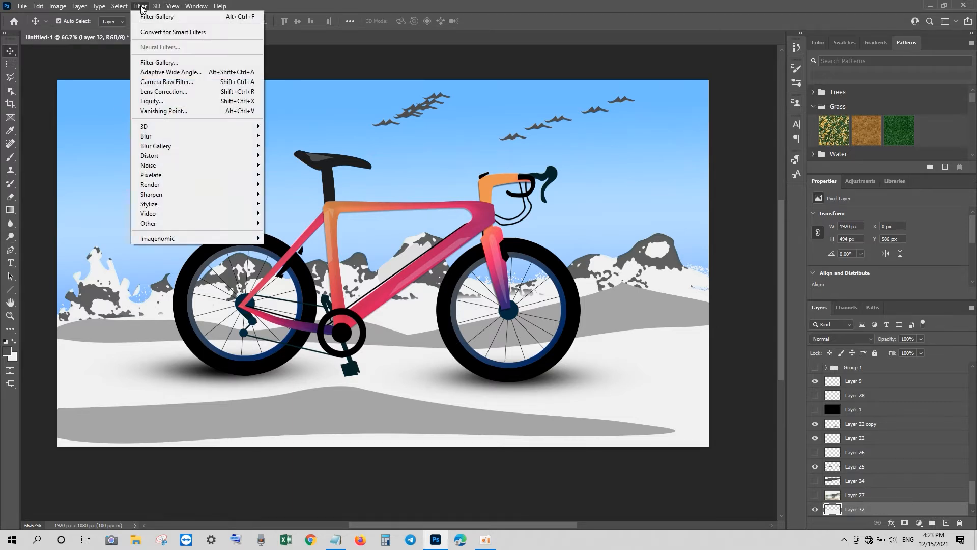
left_click(12, 301)
left_click(11, 290)
left_click(56, 338)
left_click(413, 22)
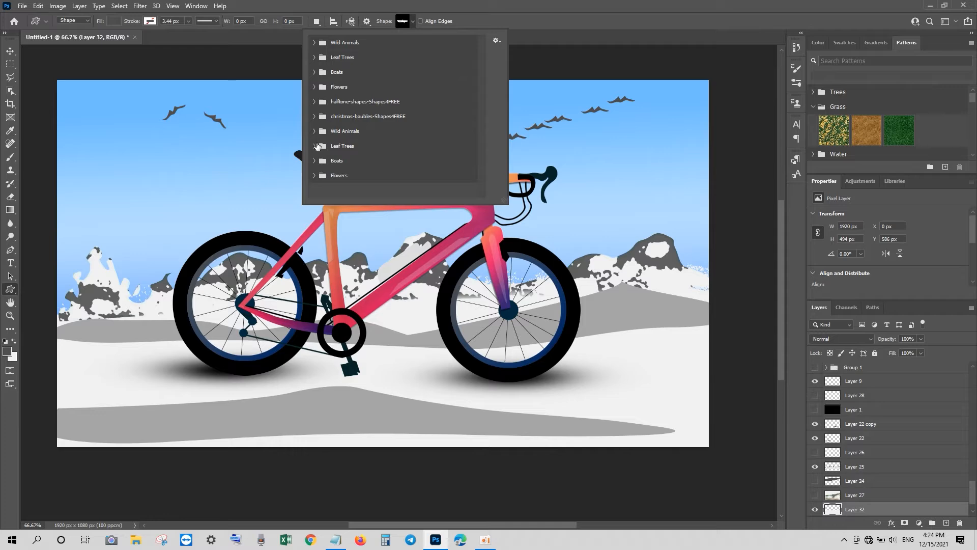
left_click(315, 146)
left_click(343, 177)
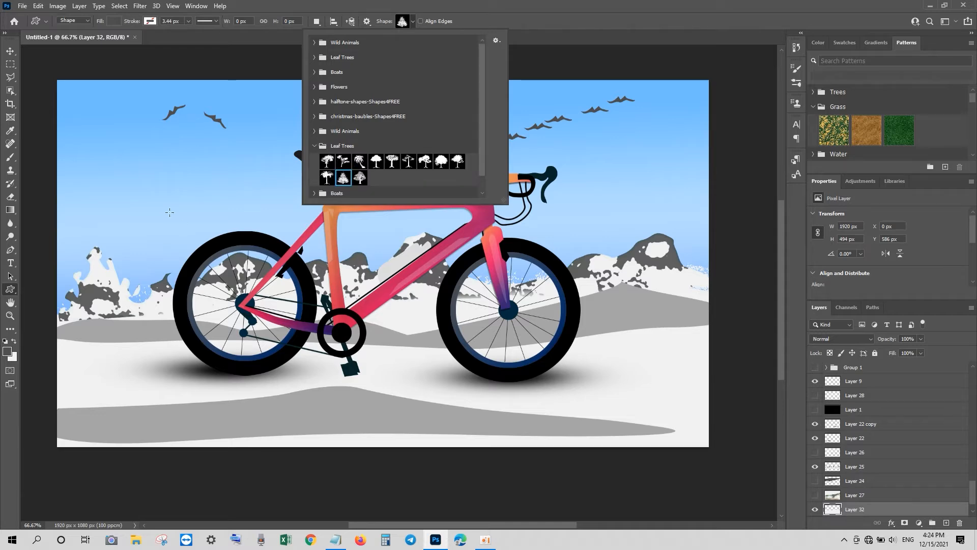
left_click_drag(114, 133, 268, 401)
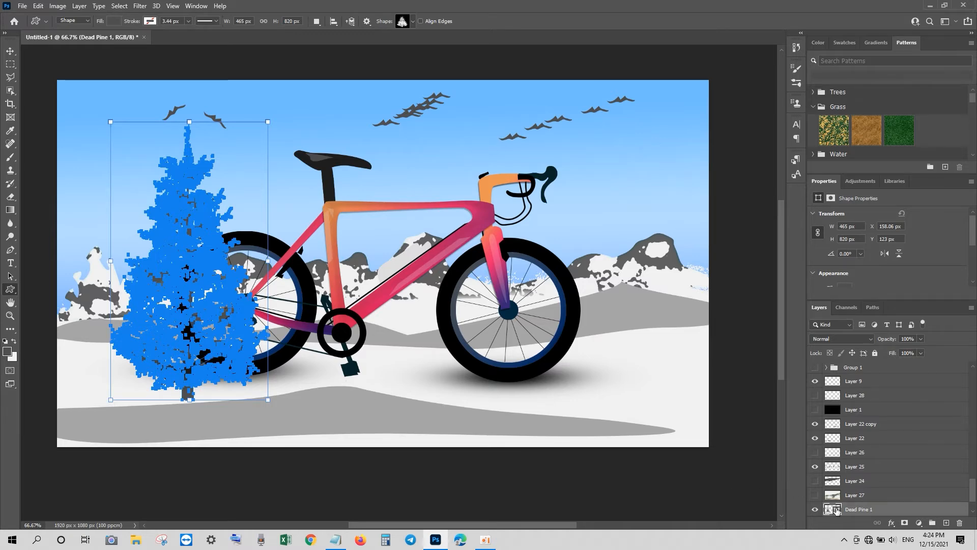
Rasterize the pine shape layer, keeping its dark grey 4e4e4e fill.
double_click(830, 506)
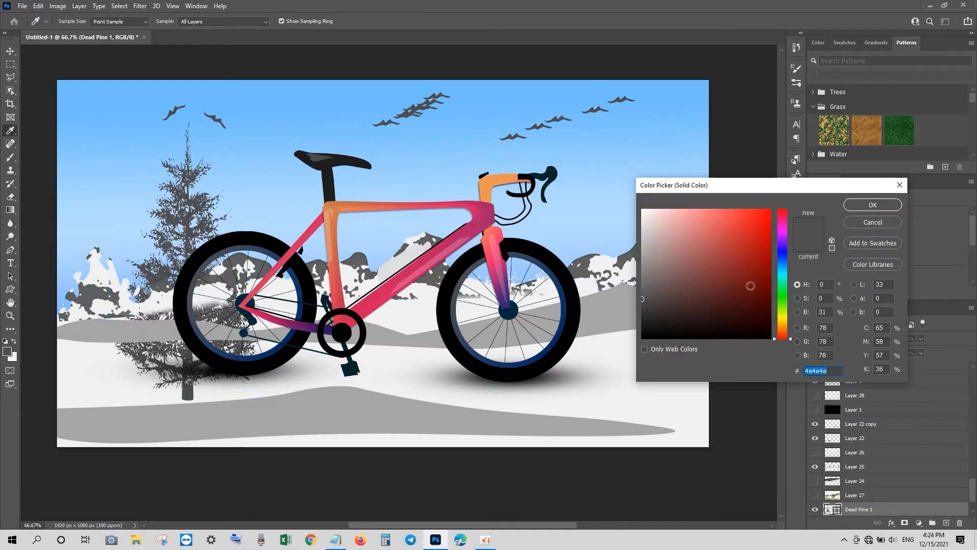
left_click(860, 210)
key("v")
right_click(837, 510)
key("Escape")
right_click(842, 509)
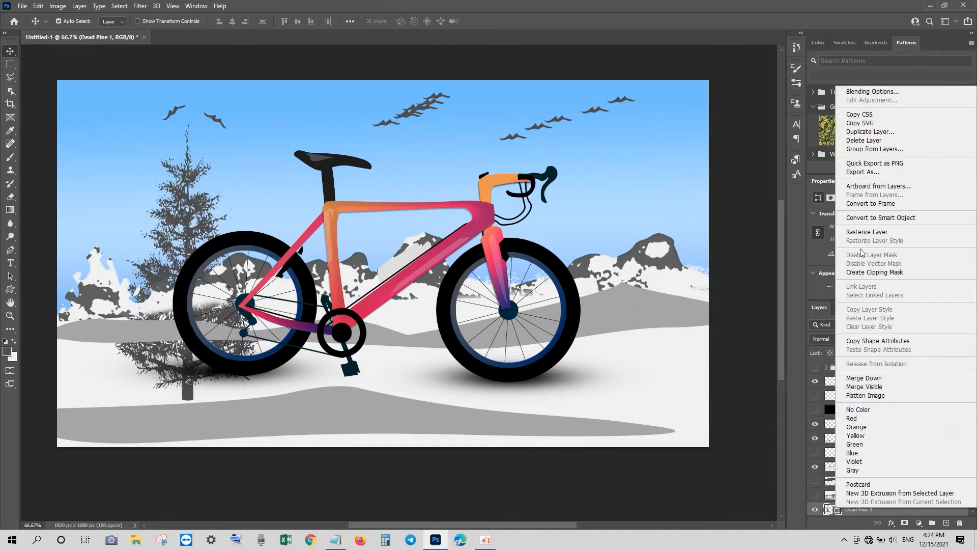
key("Escape")
Move the pine beyond the bicycle's front wheel and raise its layer to just above Layer 29.
left_click_drag(187, 238, 626, 182)
key("ctrl+bracketright")
key("ctrl+bracketright")
key("ctrl+bracketright")
key("ctrl+bracketright")
key("ctrl+bracketright")
key("ctrl+bracketright")
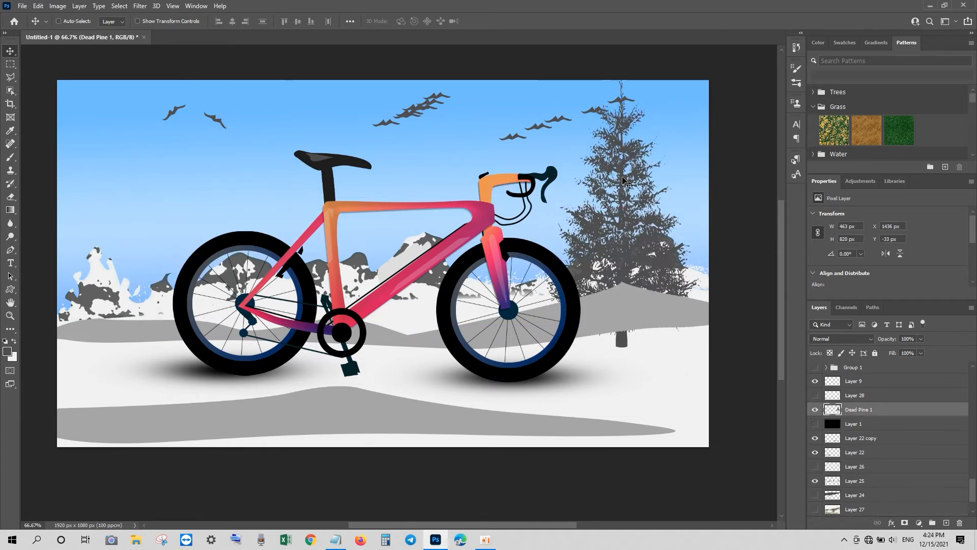
key("ctrl+shift+bracketright")
key("ctrl+bracketleft")
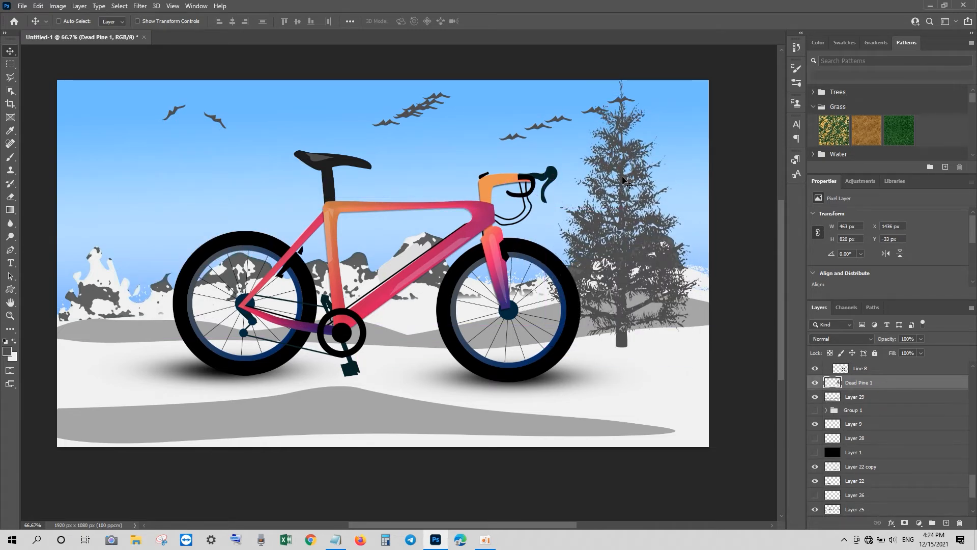
Scale the pine to about 337 × 596 px and place it at the canvas edge behind the rear wheel.
key("ctrl+t")
left_click_drag(633, 335, 170, 277)
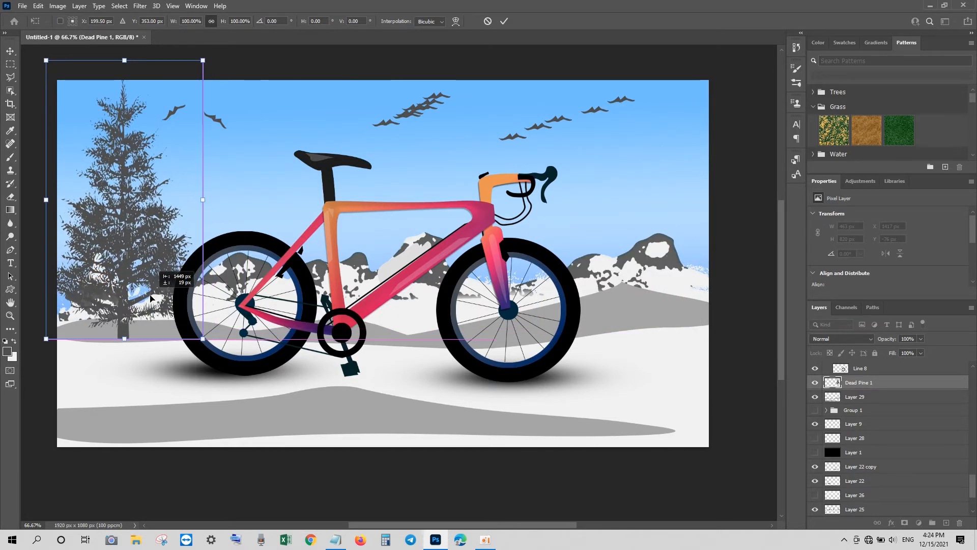
left_click_drag(151, 61, 152, 132)
left_click_drag(135, 268, 113, 269)
key("Return")
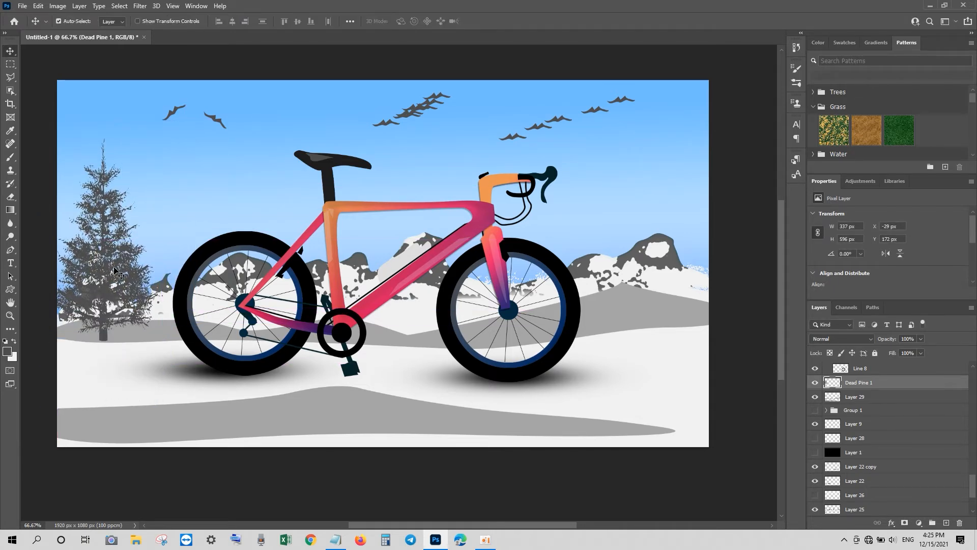
Load the pine's outline as a selection and fill it with the near-white background colour.
left_click(831, 382, "ctrl")
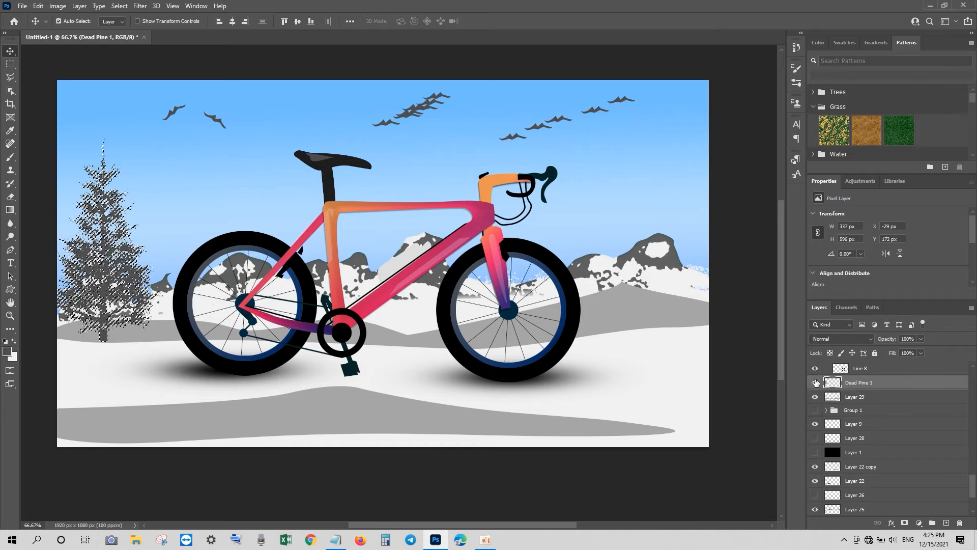
left_click(15, 343)
left_click(15, 342)
key("ctrl+BackSpace")
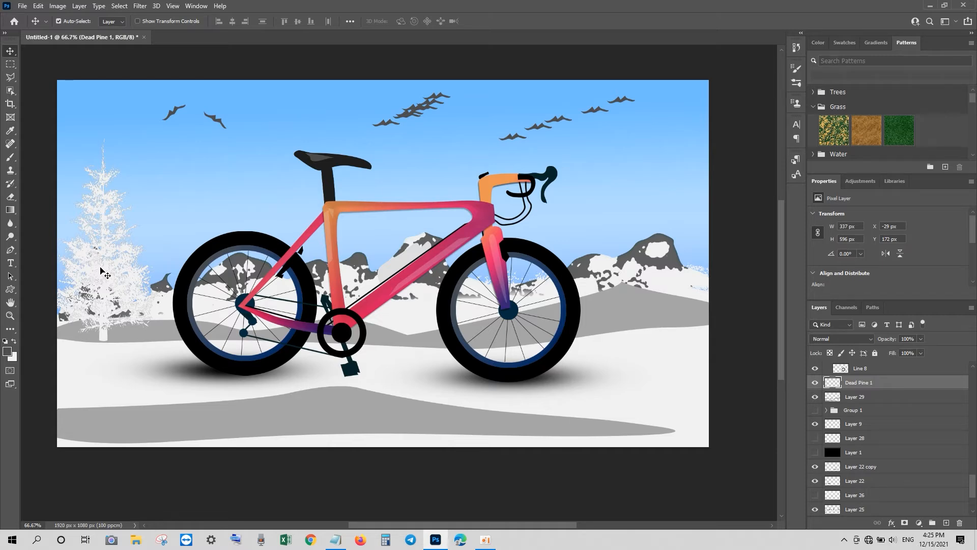
Undo the pine's white fill, resizing, move, layer reordering and rasterizing to get back the editable shape.
key("ctrl+z")
key("ctrl+z")
key("ctrl+z")
key("ctrl+z")
key("ctrl+z")
key("ctrl+z")
key("ctrl+z")
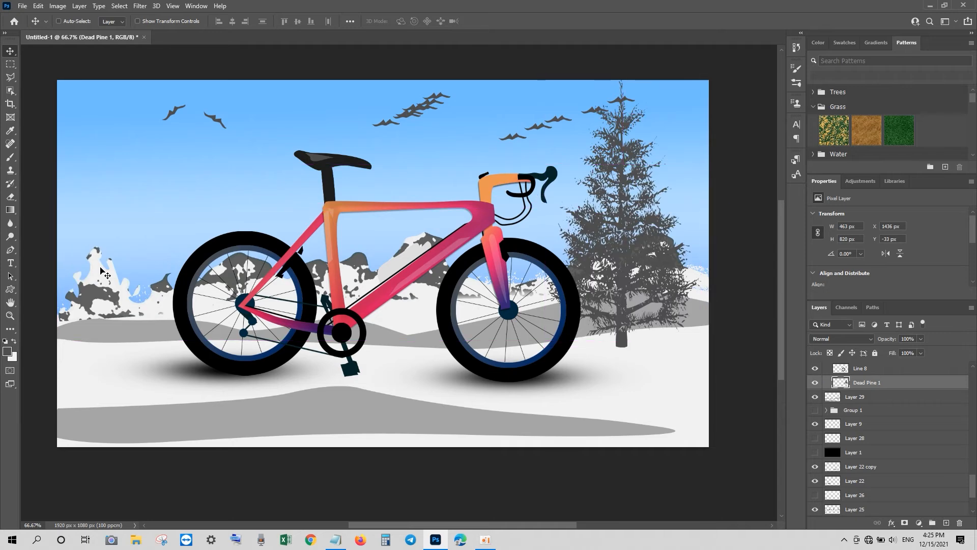
key("ctrl+z")
key("ctrl+z")
key("ctrl+z")
key("ctrl+z")
key("ctrl+z")
key("ctrl+z")
key("ctrl+z")
key("ctrl+z")
key("ctrl+z")
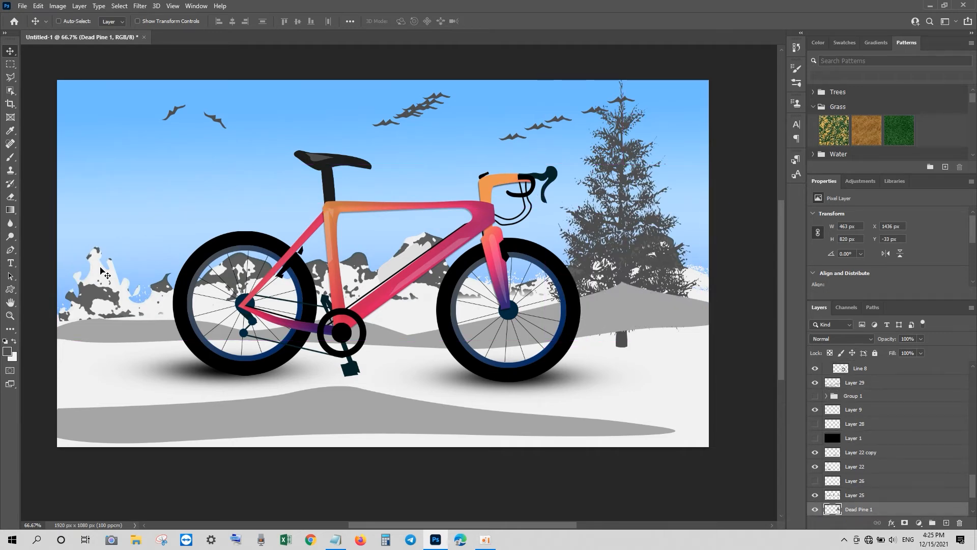
key("ctrl+z")
key("ctrl+z")
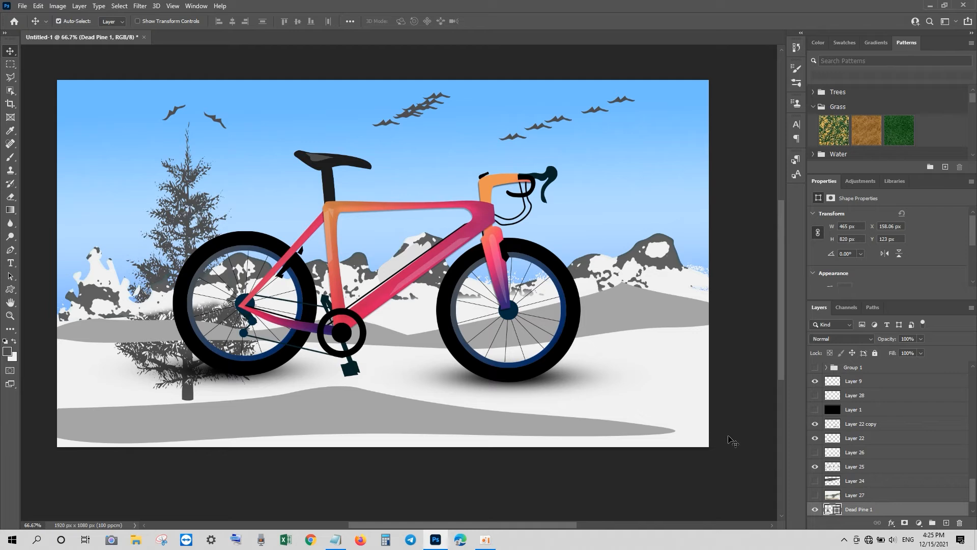
Raise the pine shape layer in the stack to just above Layer 29.
key("ctrl+bracketright")
key("ctrl+bracketright")
key("ctrl+bracketright")
key("ctrl+bracketright")
key("ctrl+bracketright")
key("ctrl+bracketright")
key("ctrl+bracketright")
key("ctrl+bracketright")
key("ctrl+bracketright")
key("ctrl+bracketright")
key("ctrl+bracketright")
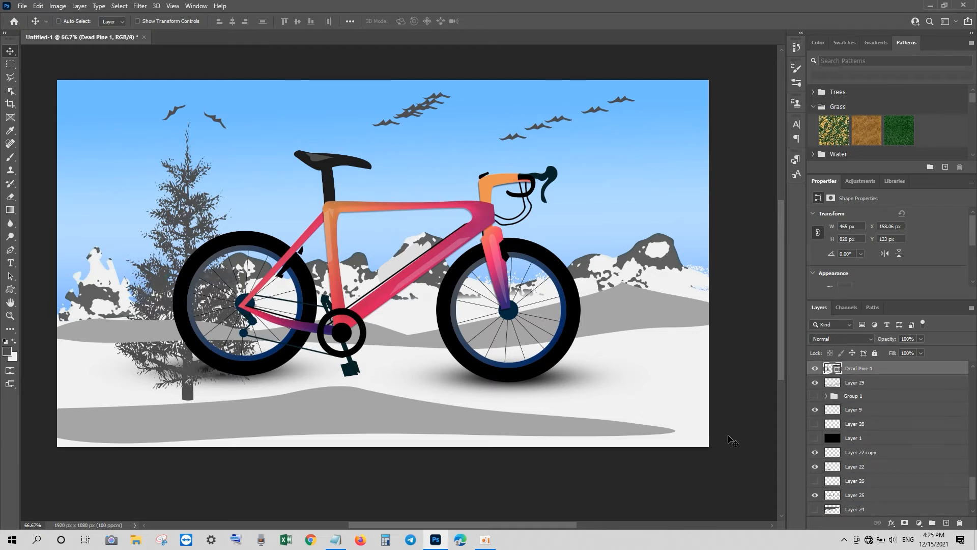
Recolour the pine shape with orange PANTONE 7579 C from the PANTONE+ Solid Coated colour library.
double_click(837, 368)
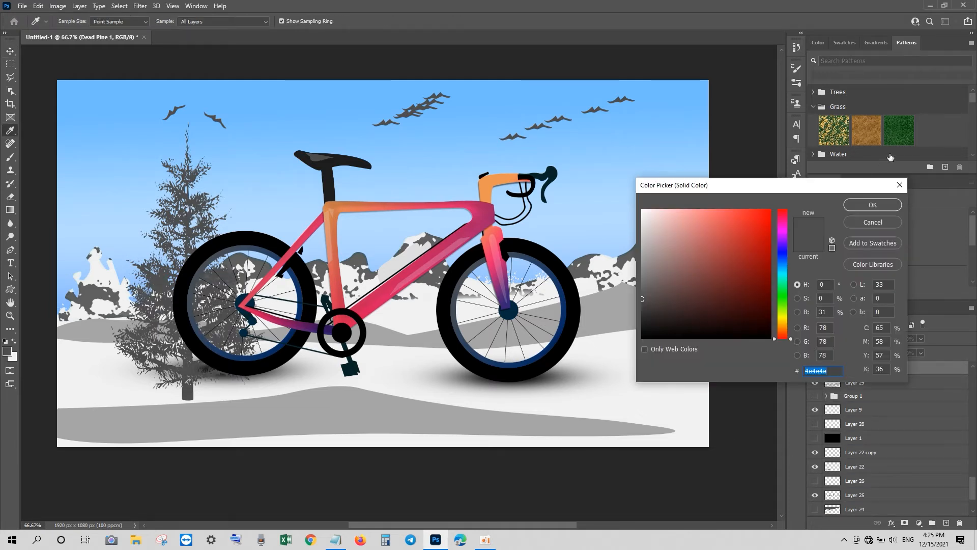
left_click(880, 222)
double_click(837, 366)
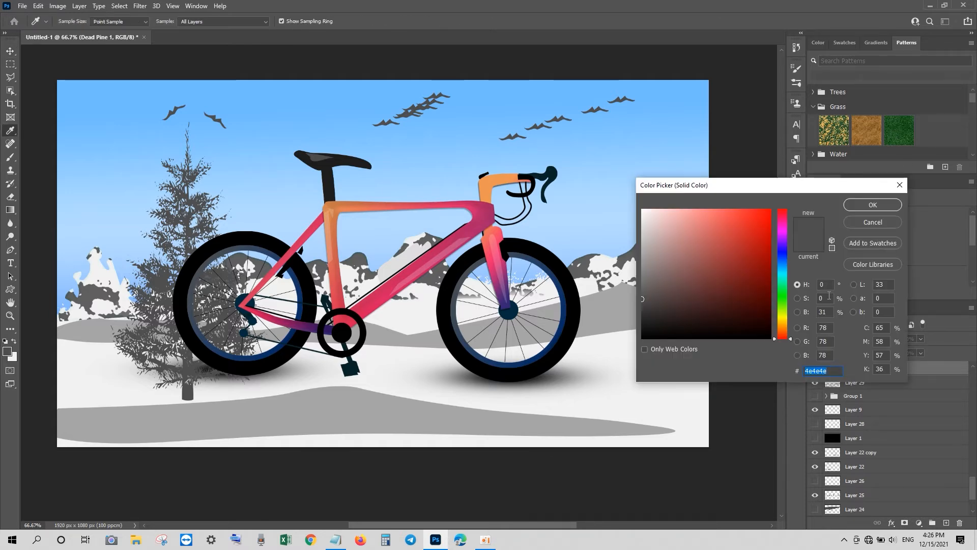
left_click(872, 264)
left_click(754, 244)
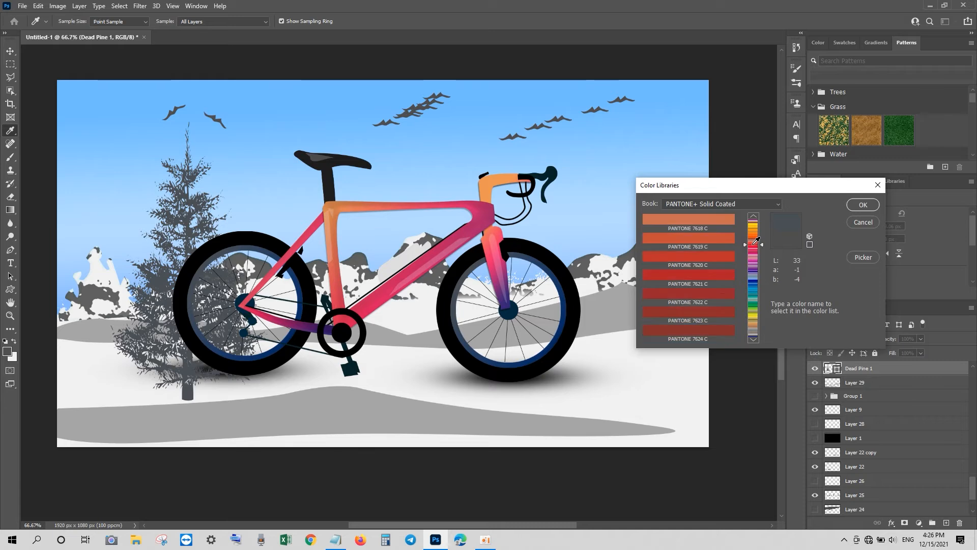
left_click(754, 306)
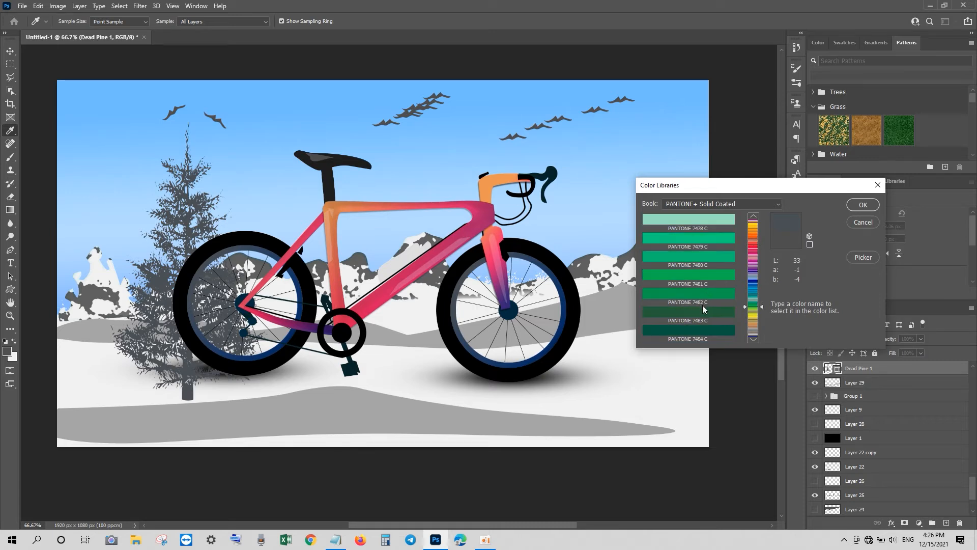
left_click(717, 279)
left_click(704, 293)
left_click(703, 311)
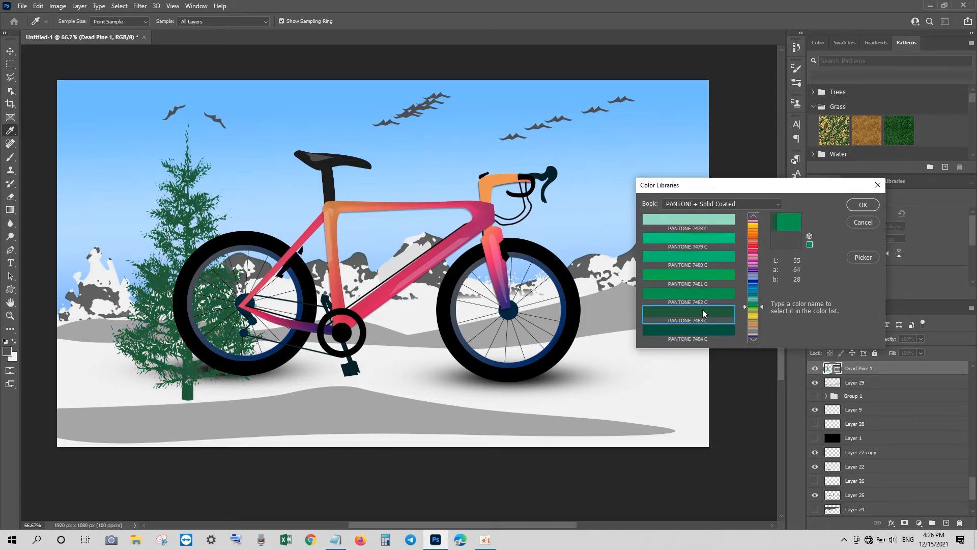
left_click(754, 236)
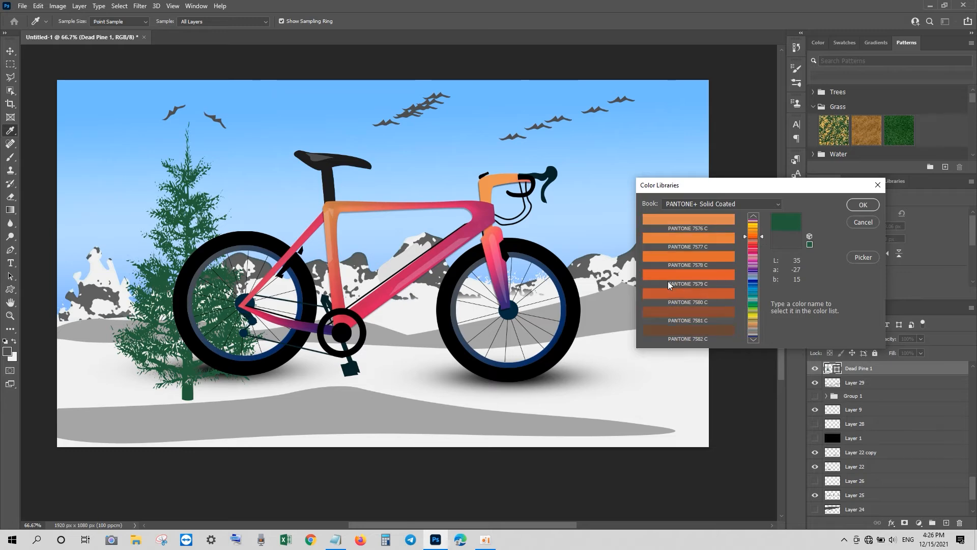
left_click(703, 275)
left_click(857, 207)
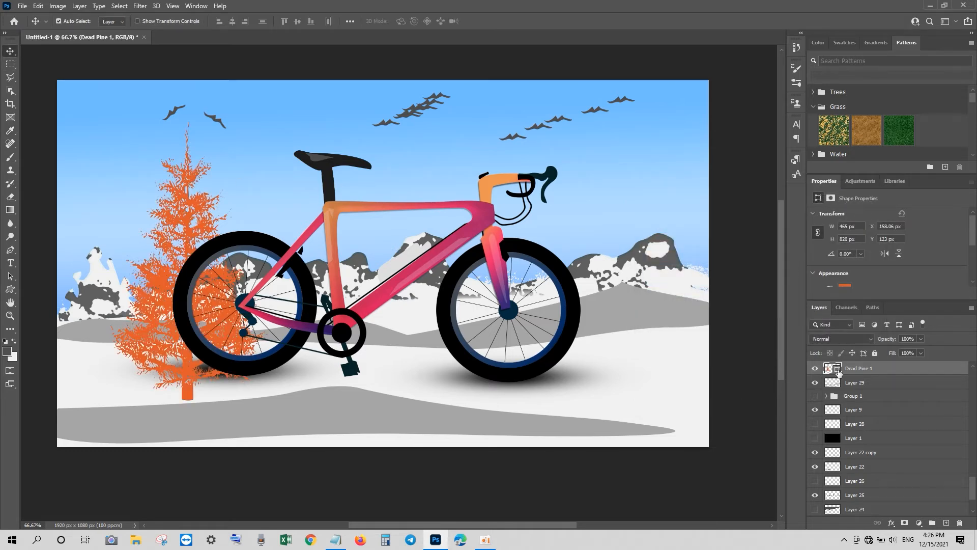
Duplicate the orange pine layer, merge the copy into a pixel layer and leave the original shape hidden.
key("ctrl+j")
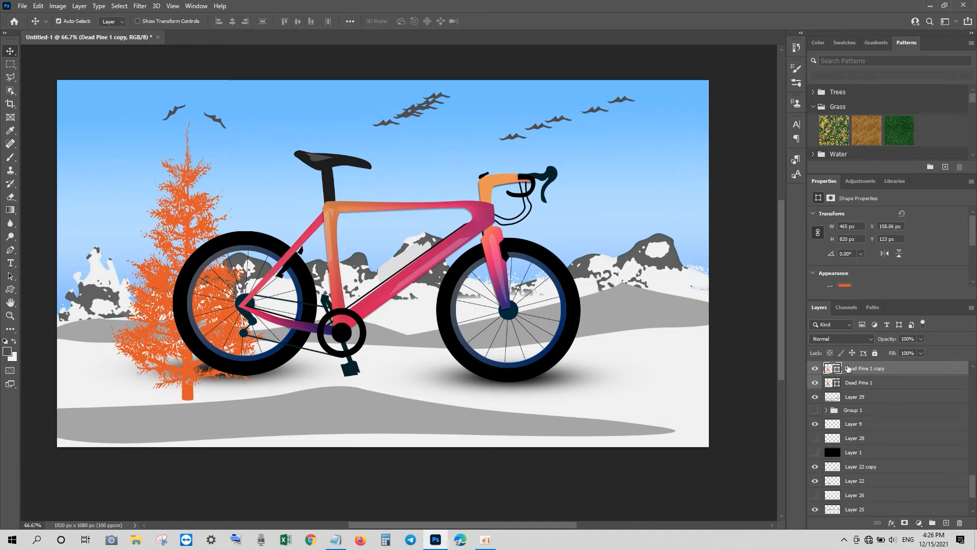
right_click(850, 369)
left_click(763, 256)
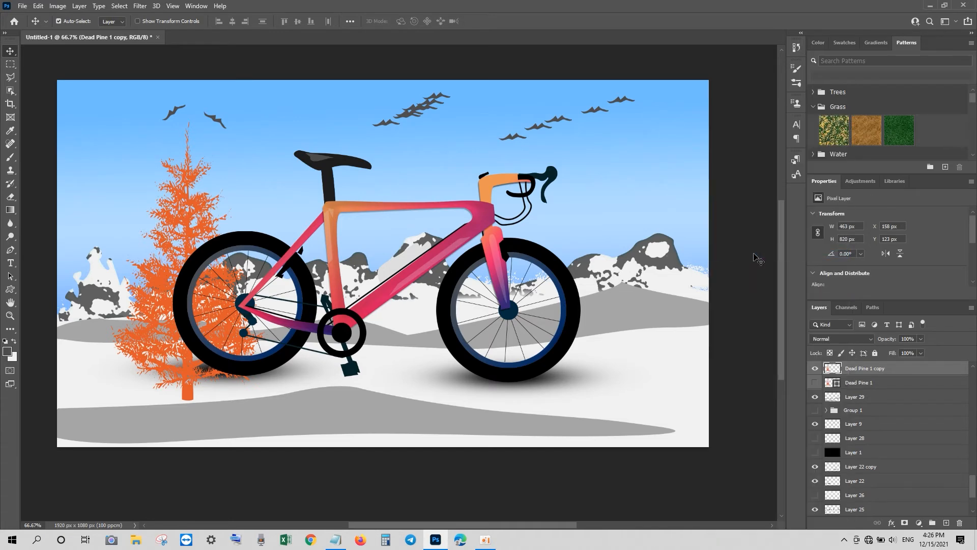
Scale the pine copy to about 62.5% and place it at the canvas edge behind the rear wheel.
key("ctrl+t")
left_click_drag(268, 121, 208, 226)
left_click_drag(170, 311, 105, 260)
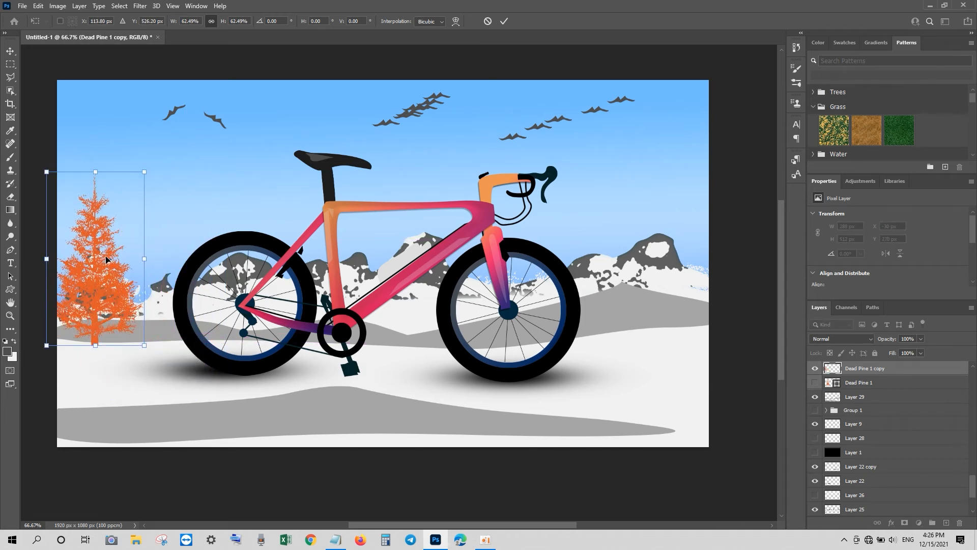
key("Return")
Apply a linear orange-to-pink-to-purple Gradient Overlay to the pine copy at 90% opacity and -36° angle.
left_click(892, 523)
left_click(845, 514)
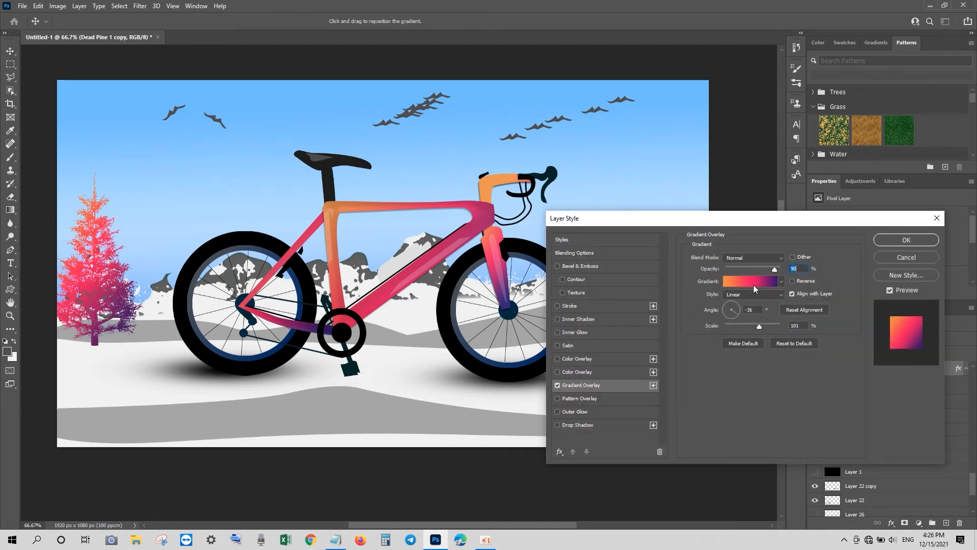
left_click(906, 239)
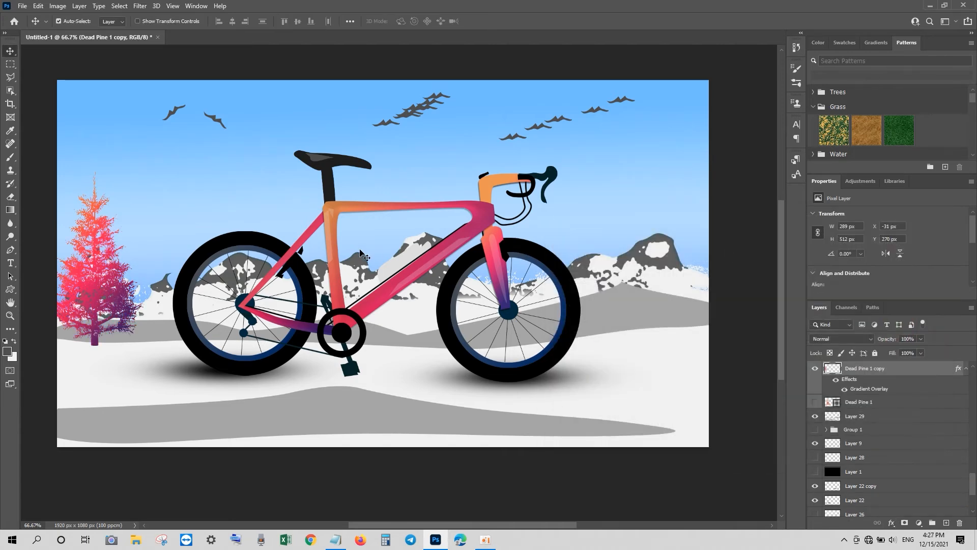
Duplicate the gradient pine and shrink the copy to about 168 × 299 px between the first pine and the rear wheel.
left_click_drag(105, 276, 178, 275, "alt")
key("ctrl+t")
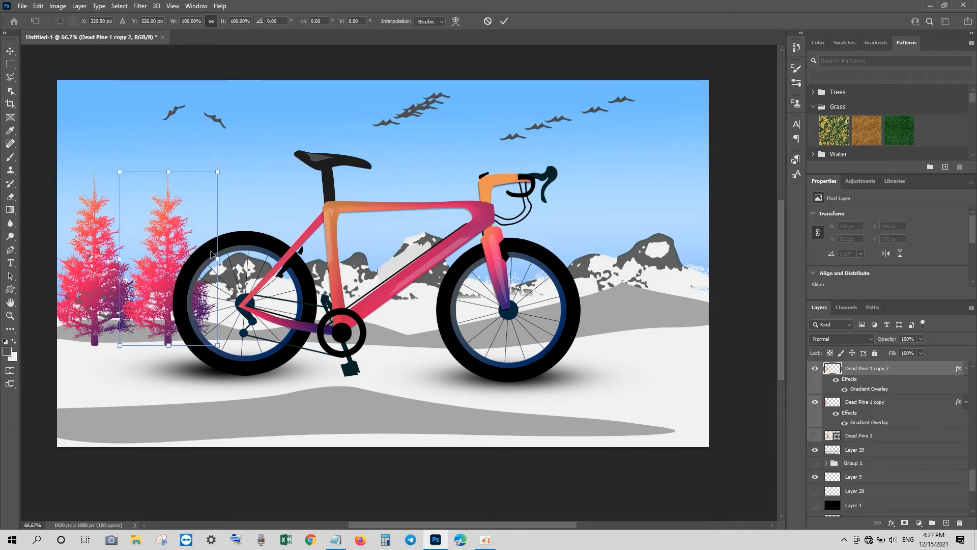
left_click_drag(217, 172, 182, 202, "alt")
left_click_drag(167, 242, 151, 259)
key("Return")
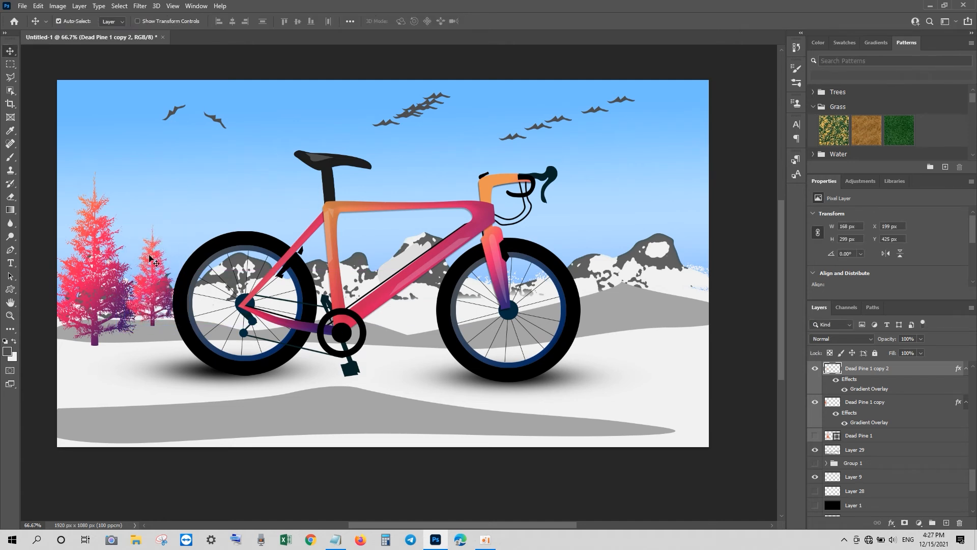
Send the smaller pine's layer down the stack to just below Layer 9.
key("ctrl+bracketleft")
key("ctrl+bracketleft")
key("ctrl+bracketleft")
key("ctrl+bracketleft")
key("ctrl+bracketleft")
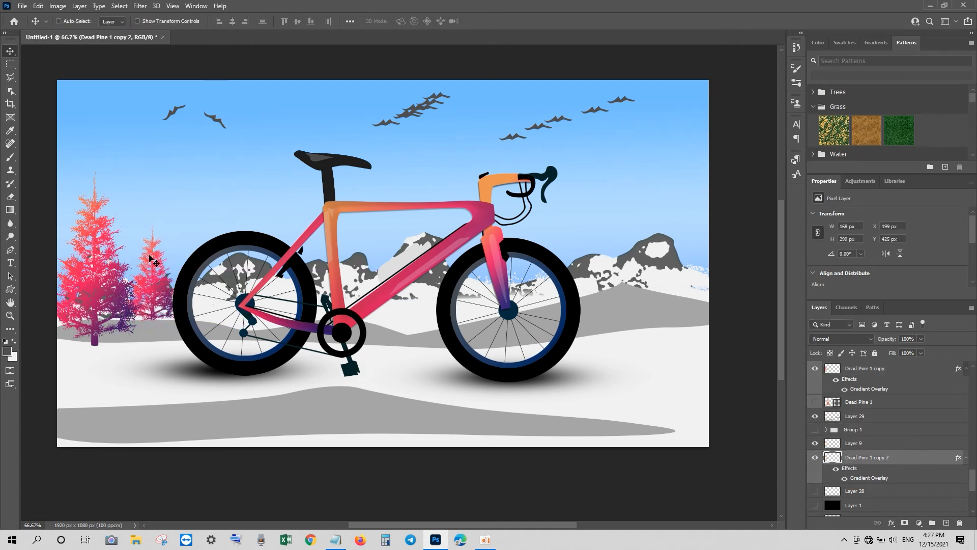
Duplicate the smaller pine and scale the copy to about 50.5%, placing it behind the rear wheel's upper rim.
key("ctrl+j")
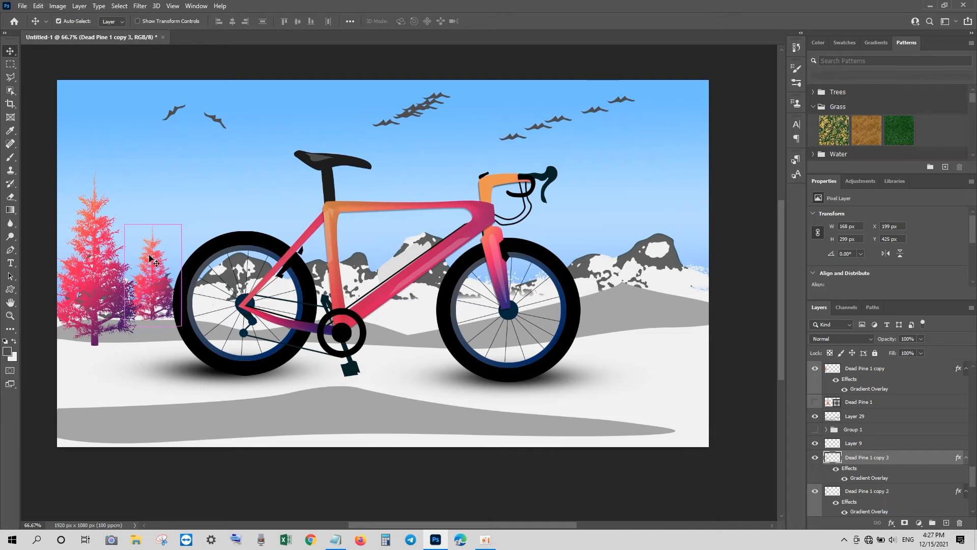
key("ctrl+t")
left_click_drag(149, 254, 213, 258)
left_click_drag(227, 204, 194, 266)
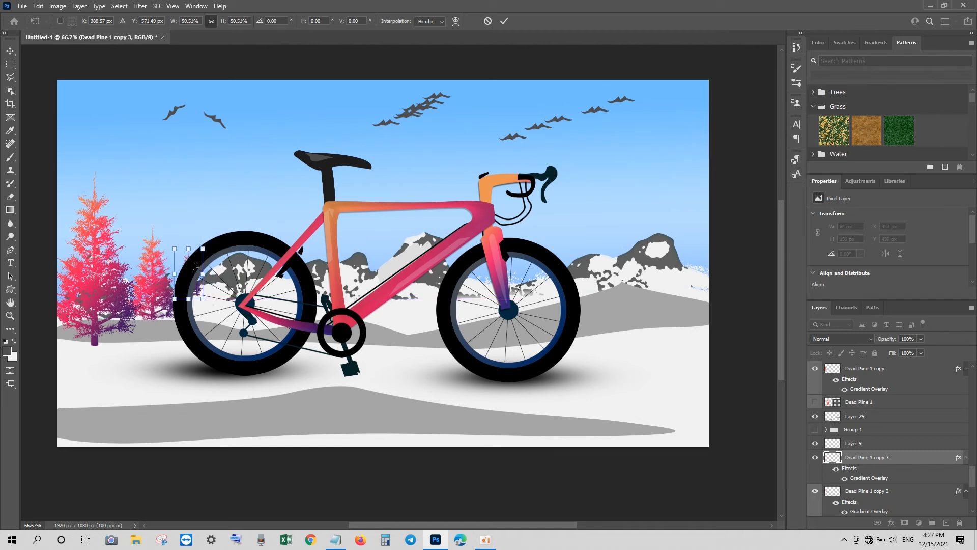
key("Return")
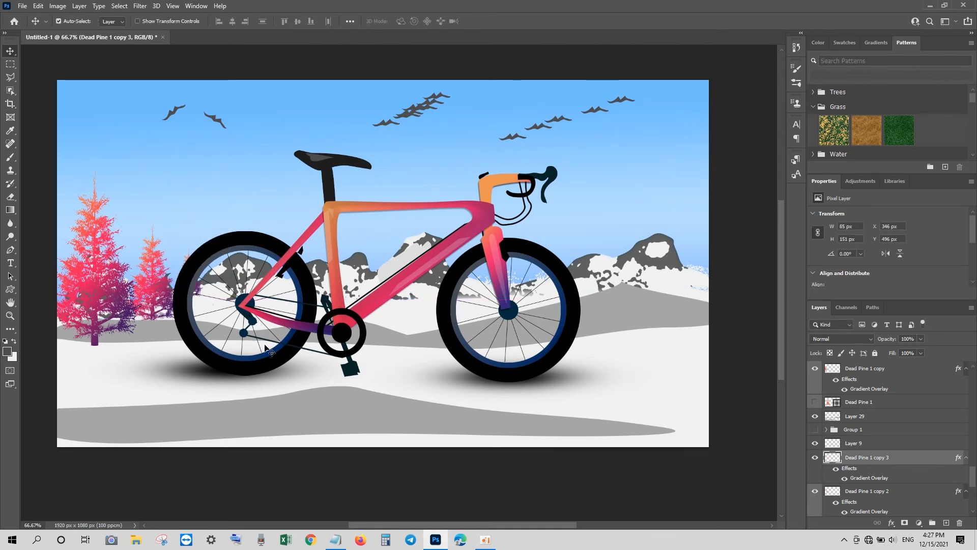
Duplicate the large gradient pine onto the mountains near the canvas edge beyond the front wheel.
left_click(93, 278)
left_click_drag(93, 279, 674, 233)
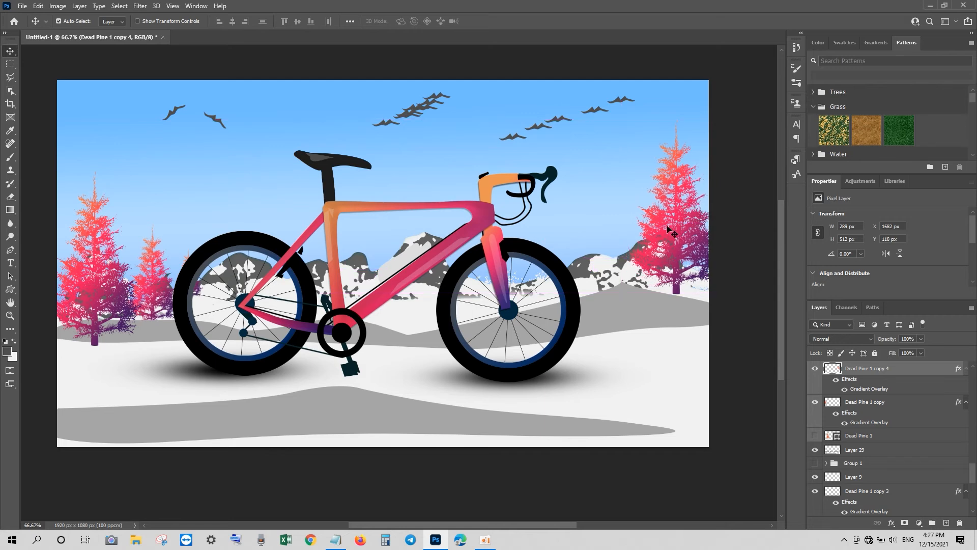
Shrink the pine copy beyond the front wheel to about 206 × 364 px, standing it on the mountain slope near the canvas edge.
key("ctrl+t")
left_click_drag(627, 120, 656, 170)
left_click_drag(682, 204, 669, 208)
key("Return")
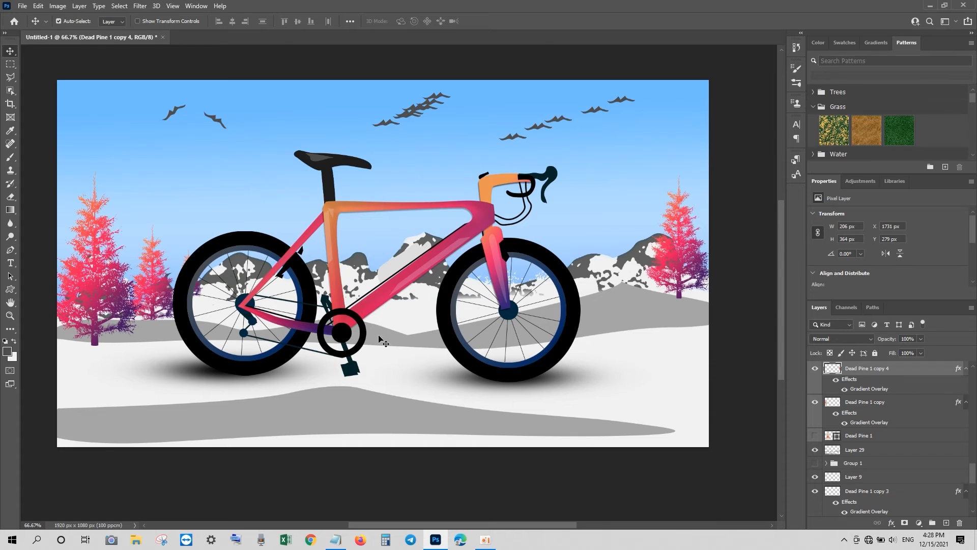
Recolour the grey ground patches on Layer 29 with the pale sand colour f2e3b4.
left_click(611, 298)
left_click(836, 454, "ctrl")
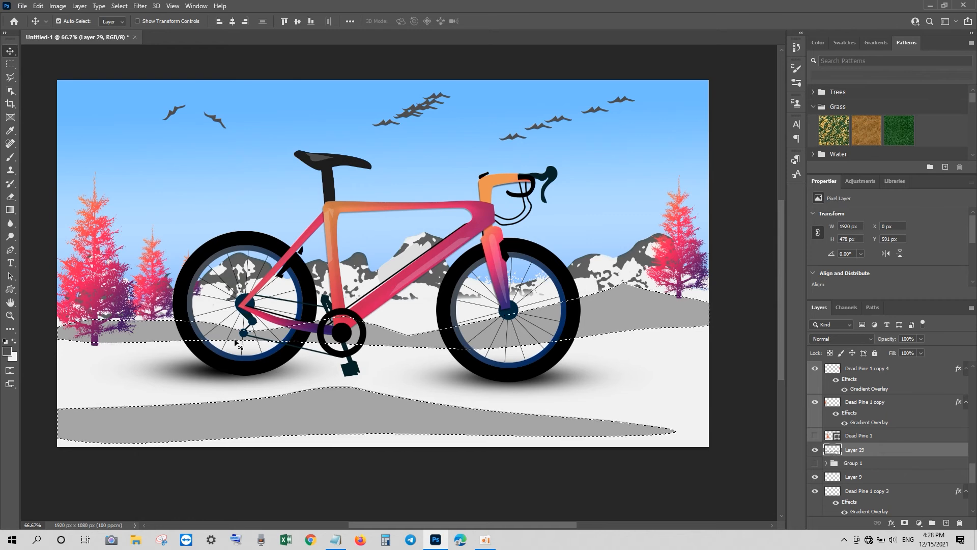
left_click(14, 358)
type("f2e3b4")
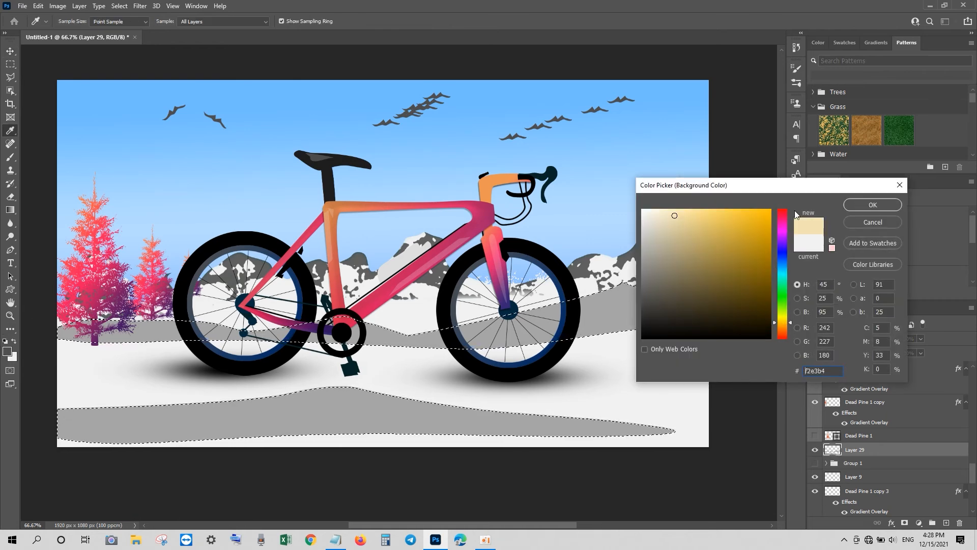
left_click(853, 203)
key("ctrl+BackSpace")
key("v")
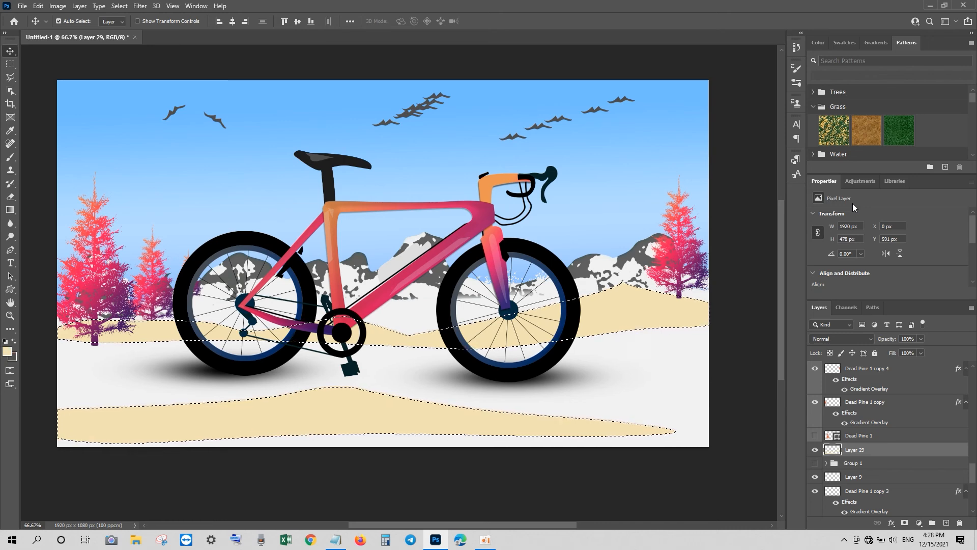
key("ctrl+d")
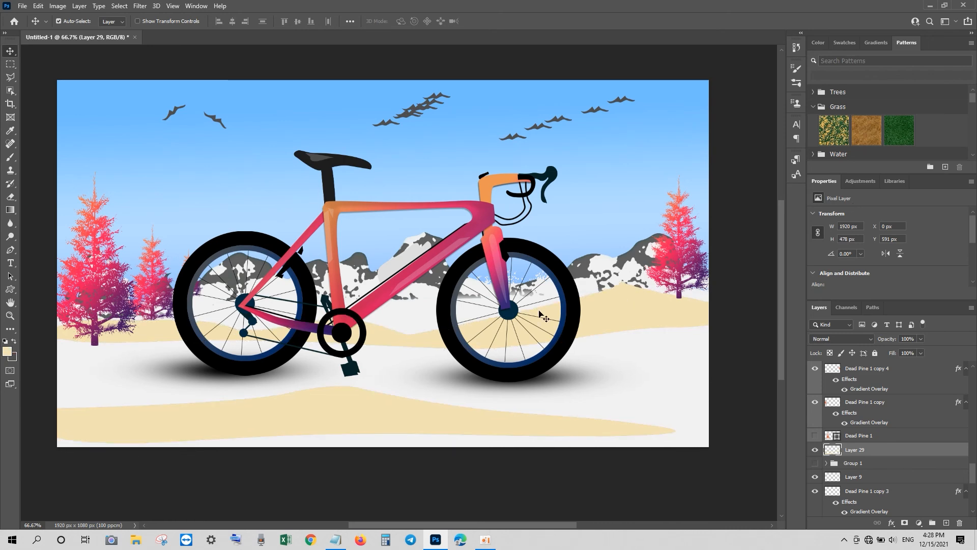
Outline a ground patch about 448 × 103 px below the pines behind the rear wheel and fill it with the sand colour.
left_click(10, 249)
left_click(82, 362)
left_click(132, 360)
left_click(152, 366)
left_click(174, 380)
left_click(207, 388)
left_click(147, 394)
left_click(96, 391)
left_click(60, 380)
left_click(56, 371)
left_click(82, 361)
key("ctrl+Return")
left_click(16, 341)
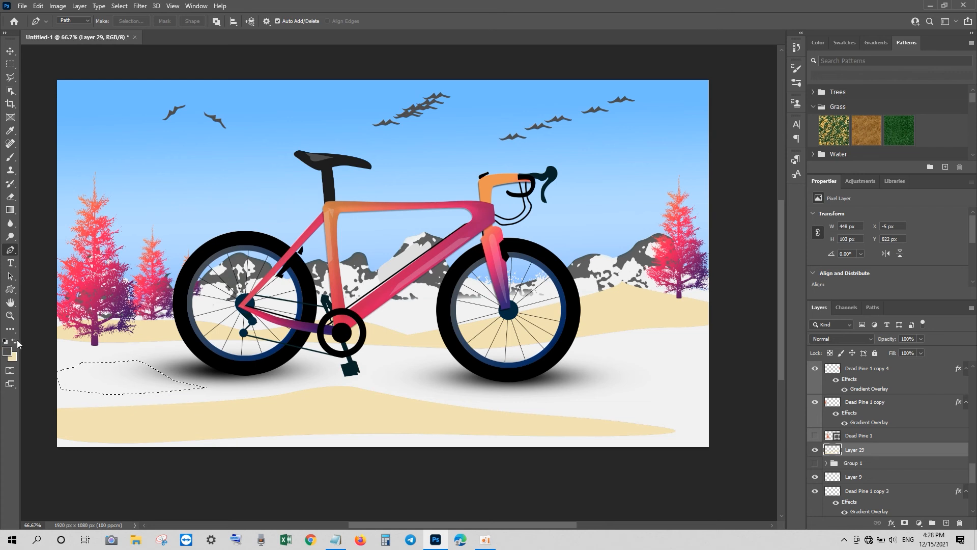
key("ctrl+BackSpace")
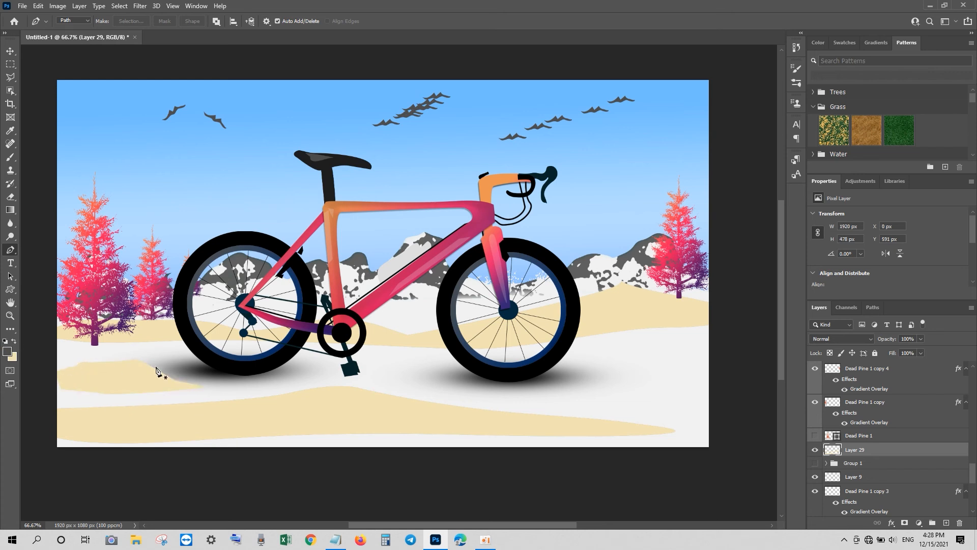
Send Layer 29 down the stack to just below Layer 25.
key("v")
key("ctrl+bracketleft")
key("ctrl+bracketleft")
key("ctrl+bracketleft")
key("ctrl+bracketleft")
key("ctrl+bracketleft")
key("ctrl+bracketleft")
key("ctrl+bracketleft")
key("ctrl+bracketleft")
key("ctrl+bracketleft")
key("ctrl+bracketleft")
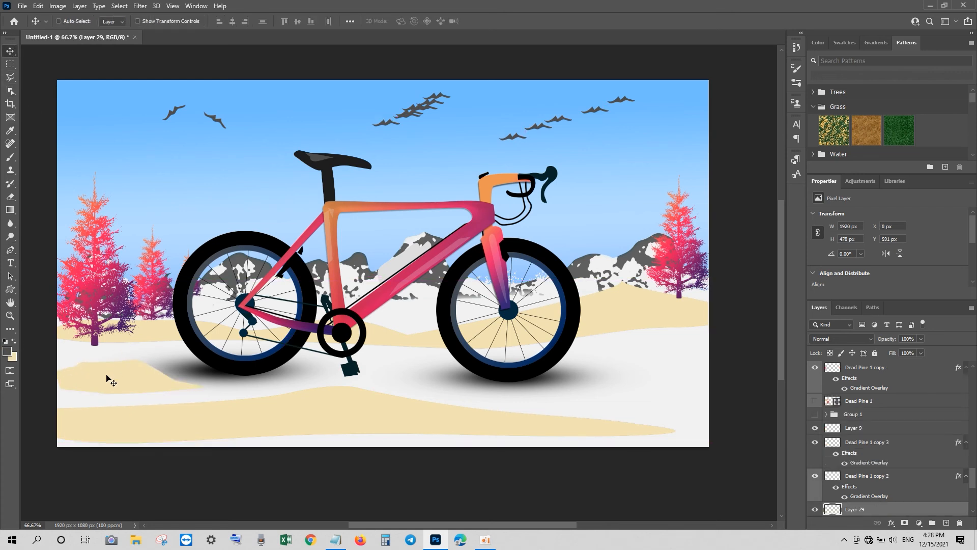
Outline a curved ground patch from beneath the front wheel towards the nearby canvas edge and fill it with the sand colour.
left_click(10, 250)
left_click(605, 379)
left_click_drag(618, 356, 628, 350)
left_click_drag(647, 346, 651, 346)
left_click(689, 356)
left_click(669, 376)
left_click(629, 393)
left_click(566, 399)
left_click(527, 401)
left_click(471, 397)
left_click(450, 389)
left_click(402, 388)
left_click_drag(481, 386, 505, 389)
left_click_drag(530, 390, 546, 391)
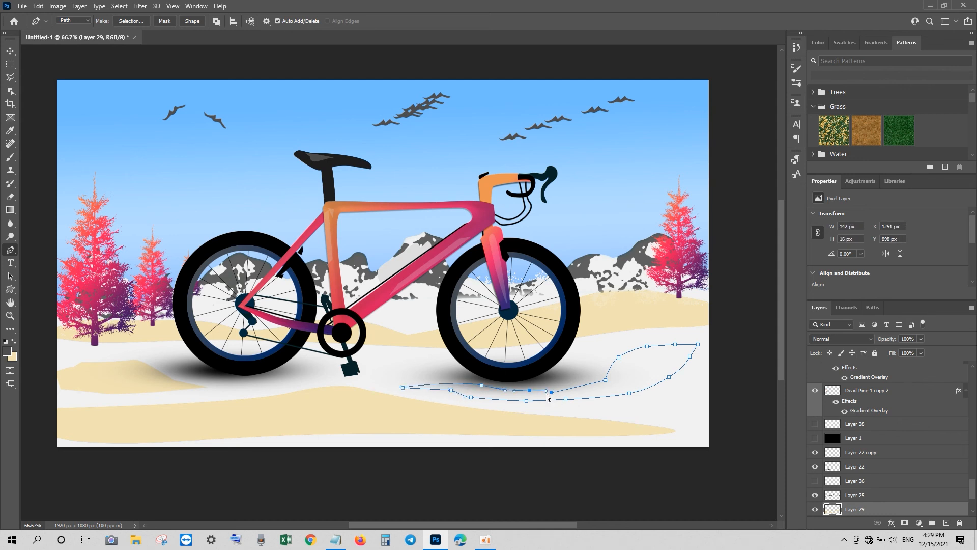
key("ctrl+Return")
key("ctrl+BackSpace")
key("ctrl+d")
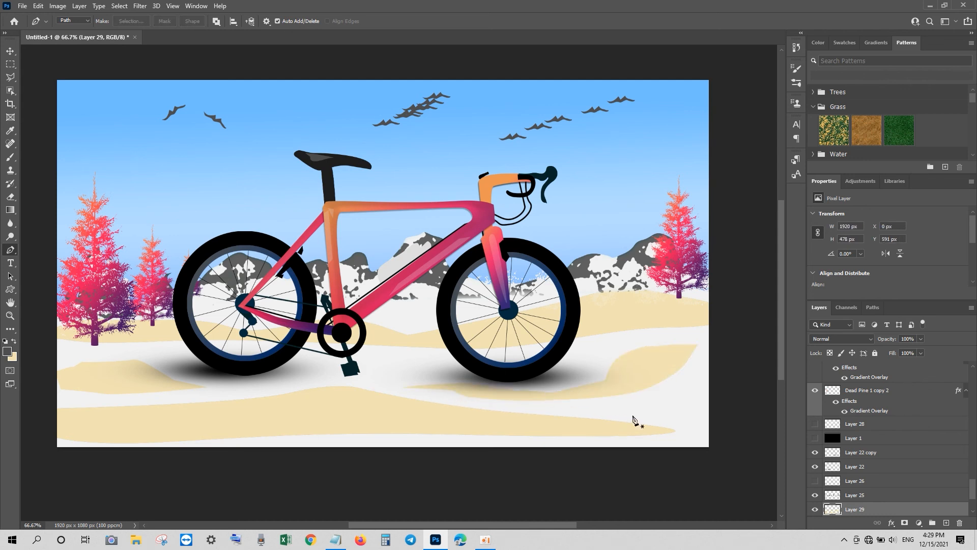
Add a sand-coloured ground patch about 483 × 60 px between the two wheels, around the pedal.
left_click(366, 360)
left_click_drag(436, 364, 390, 350)
left_click(481, 354)
left_click_drag(318, 357, 314, 356)
left_click_drag(372, 368, 400, 373)
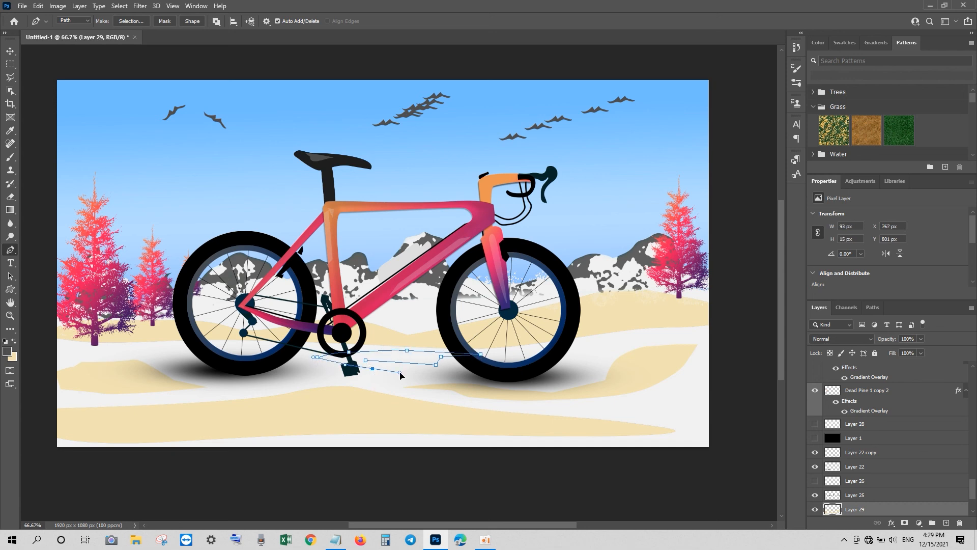
key("ctrl+Return")
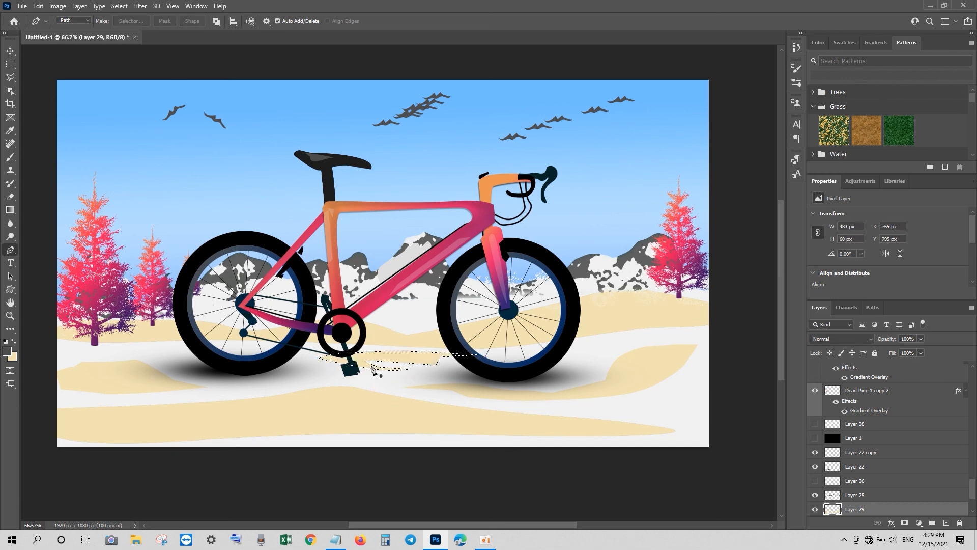
key("ctrl+d")
left_click(7, 52)
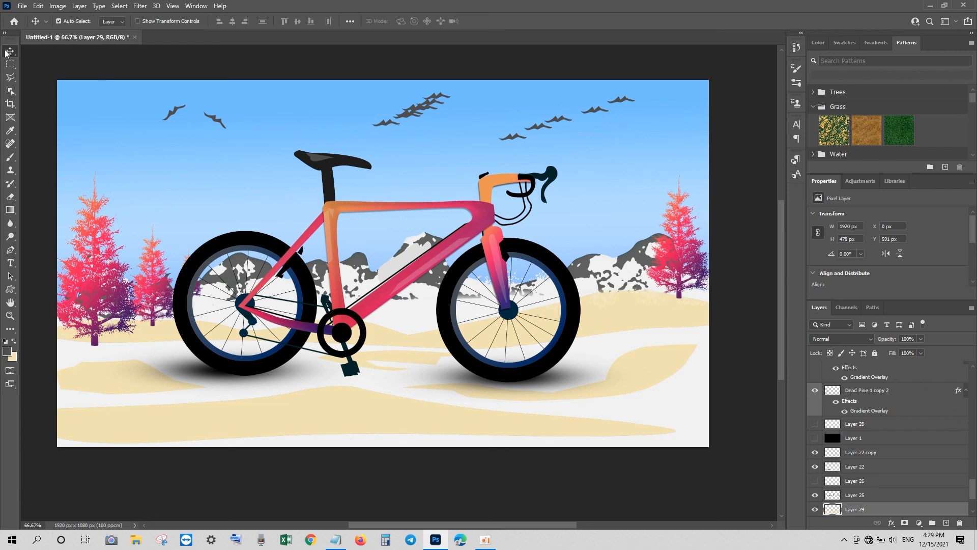
Paint faint blue cloud texture across the sky on Layer 31 with a 150 px textured brush at 15% opacity.
left_click(390, 194)
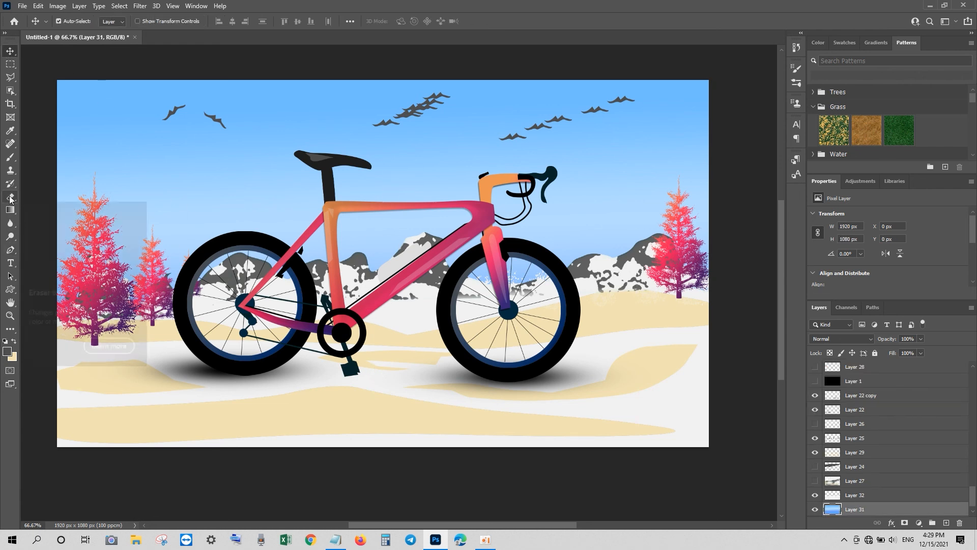
left_click(7, 351)
left_click(782, 266)
left_click(766, 235)
left_click(872, 204)
left_click(11, 158)
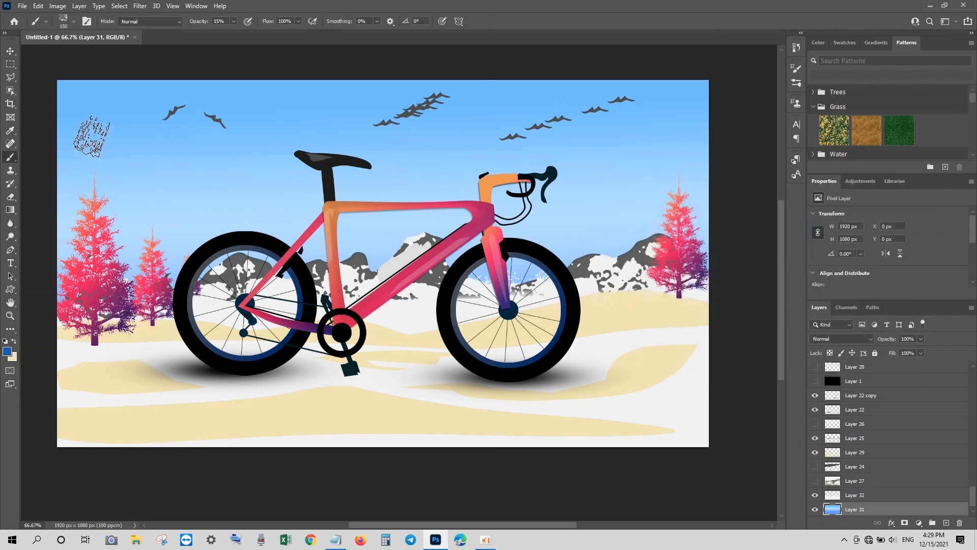
mouse_move(530, 264)
left_mouse_down()
mouse_move(187, 289)
mouse_move(682, 281)
mouse_move(440, 280)
mouse_move(693, 240)
mouse_move(572, 224)
mouse_move(682, 214)
mouse_move(813, 161)
left_mouse_up()
mouse_move(218, 257)
left_mouse_down()
mouse_move(147, 228)
mouse_move(117, 147)
left_mouse_up()
mouse_move(318, 237)
left_mouse_down()
mouse_move(353, 199)
mouse_move(338, 133)
mouse_move(342, 192)
mouse_move(300, 249)
left_mouse_up()
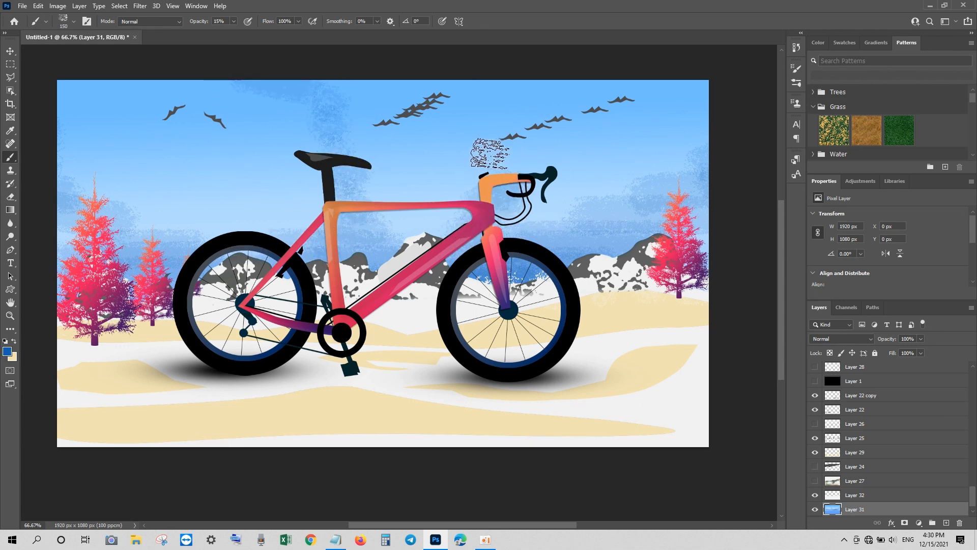
mouse_move(494, 151)
left_mouse_down()
mouse_move(505, 114)
mouse_move(549, 76)
left_mouse_up()
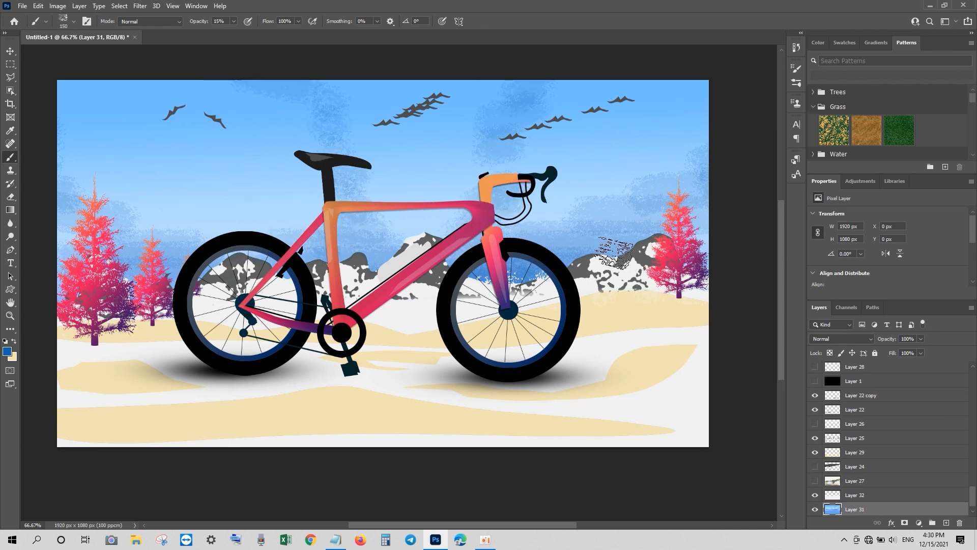